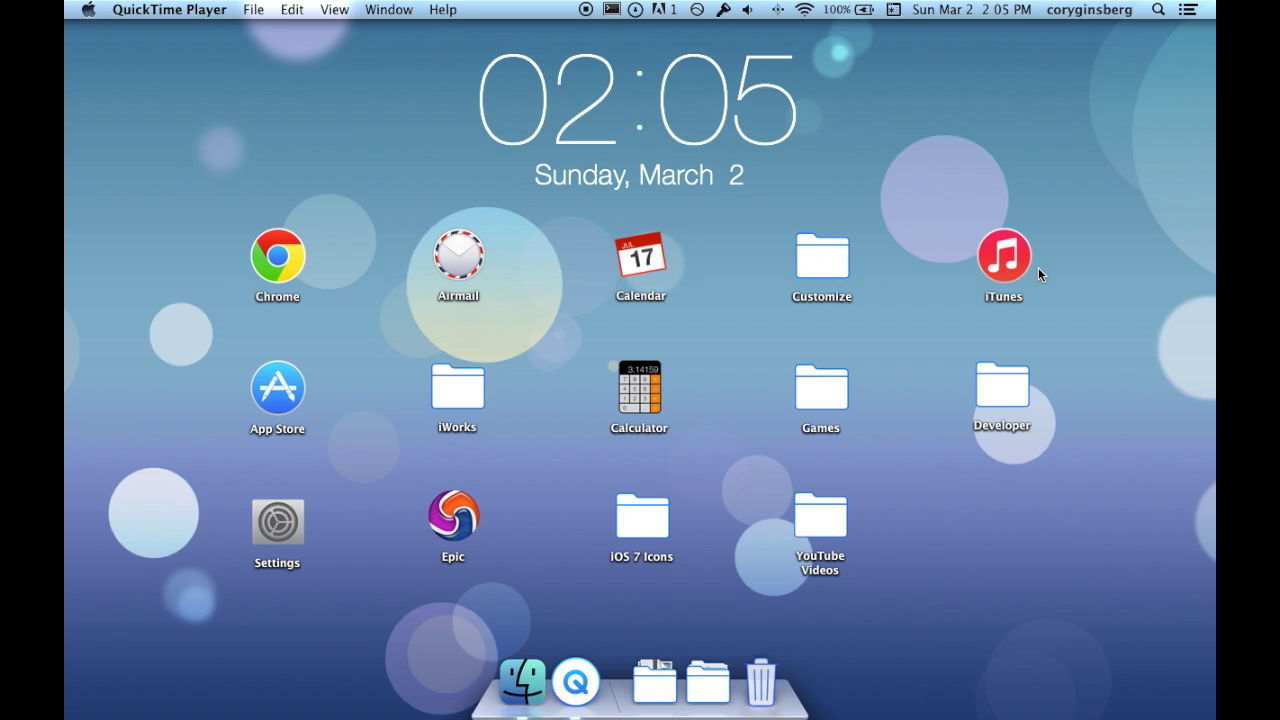
Launch GeekTool from the Customize folder on the desktop and close the folder window
left_click_drag(455, 47, 891, 194)
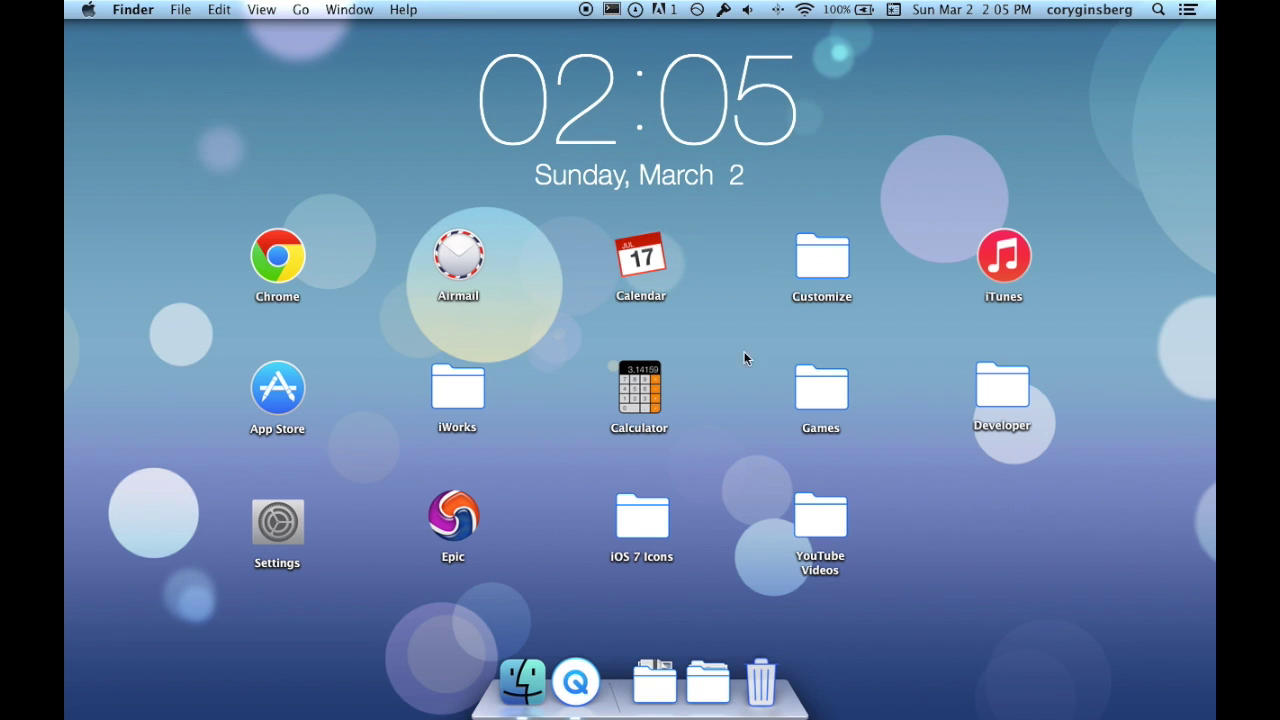
double_click(822, 262)
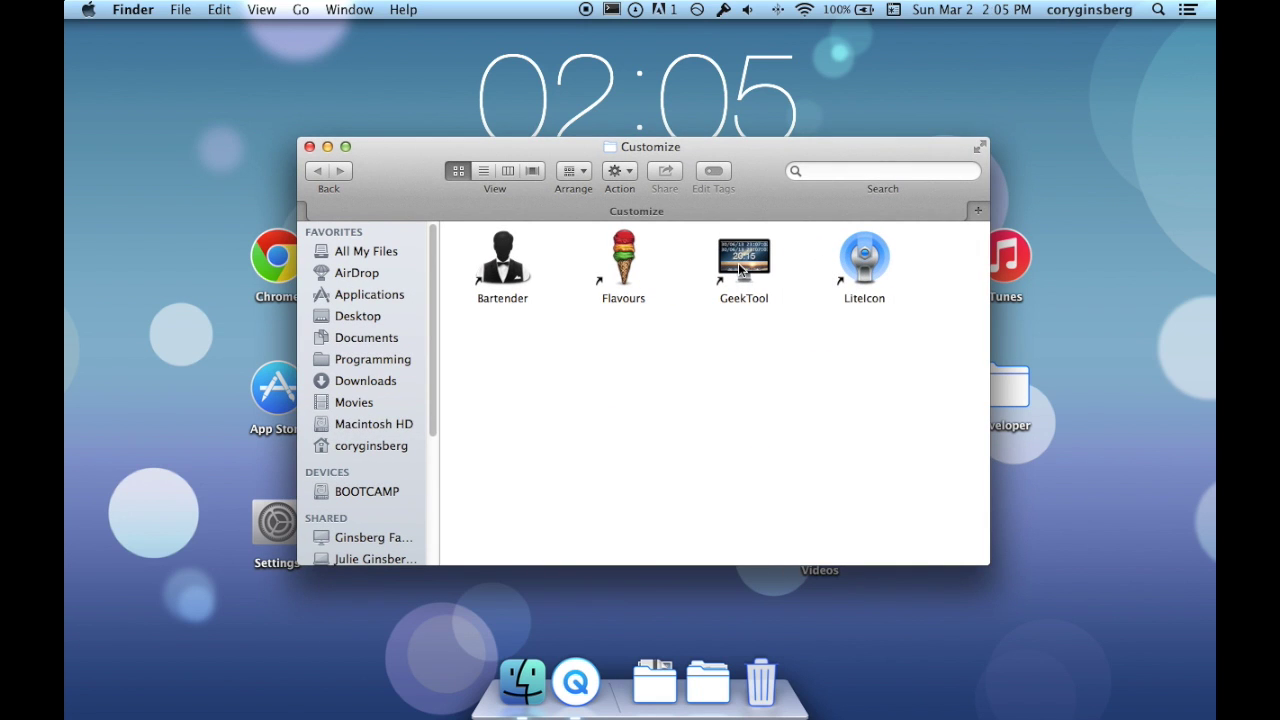
double_click(743, 260)
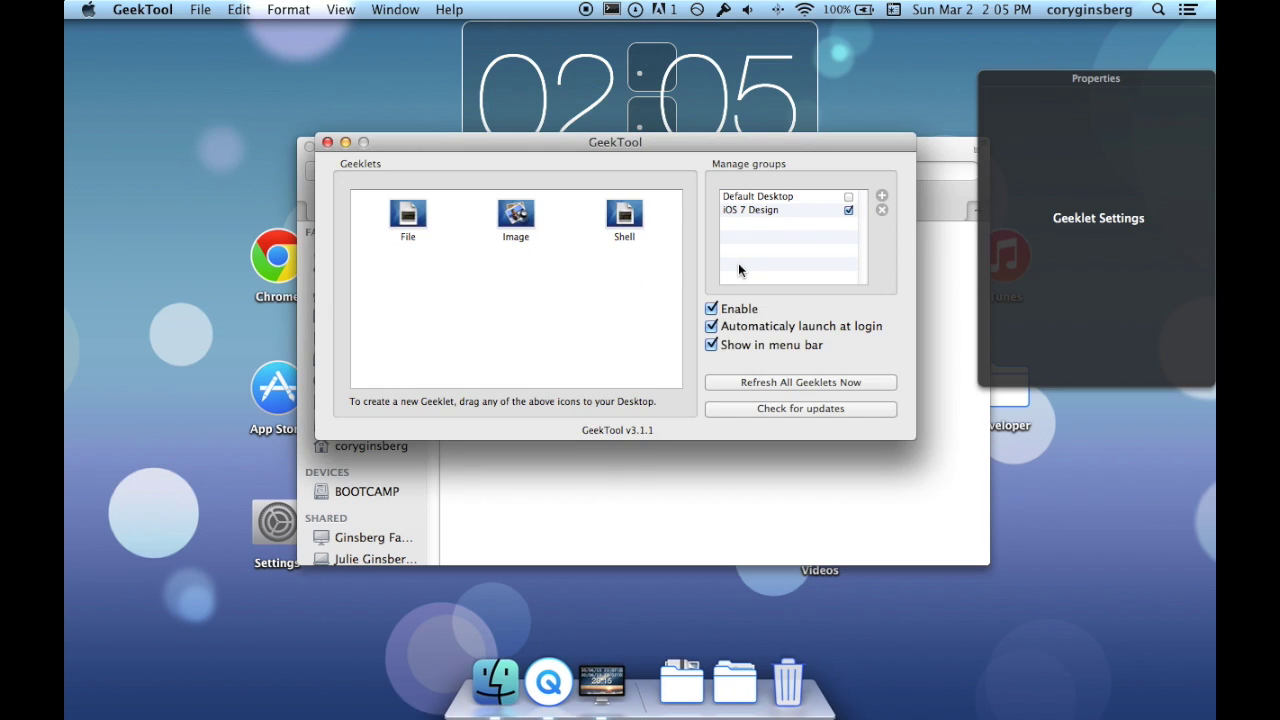
left_click(303, 145)
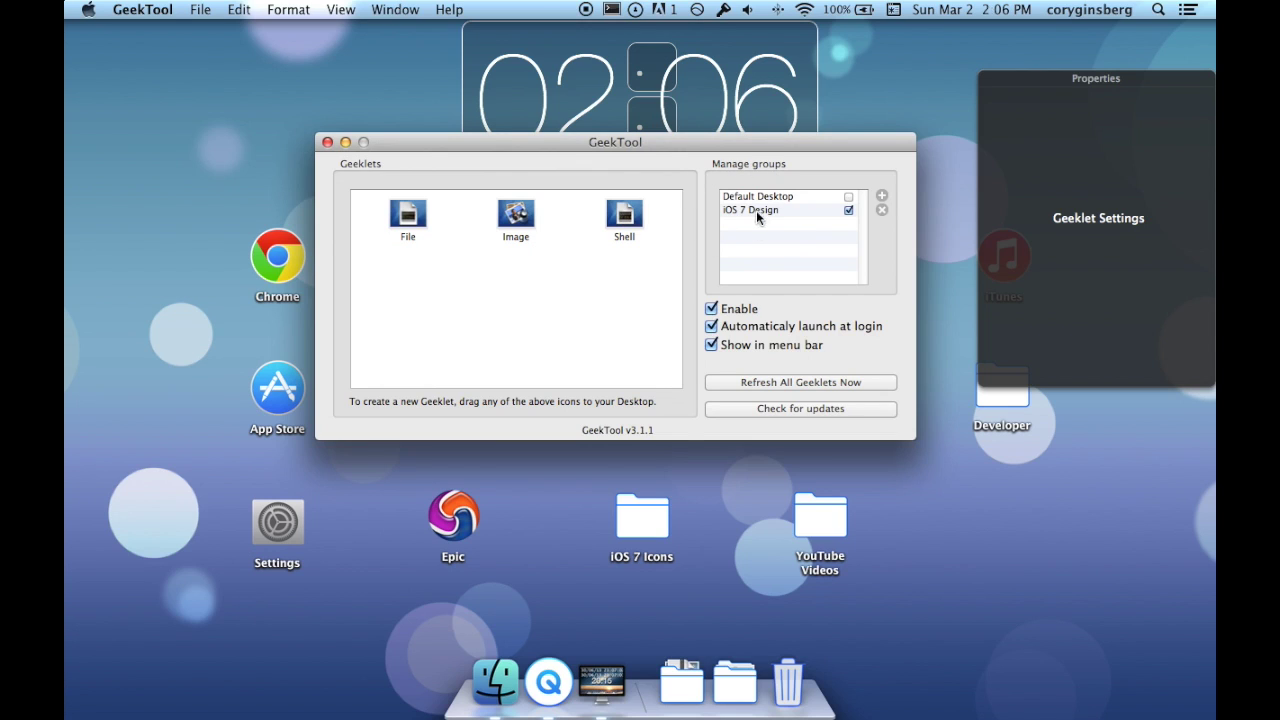
left_click(882, 195)
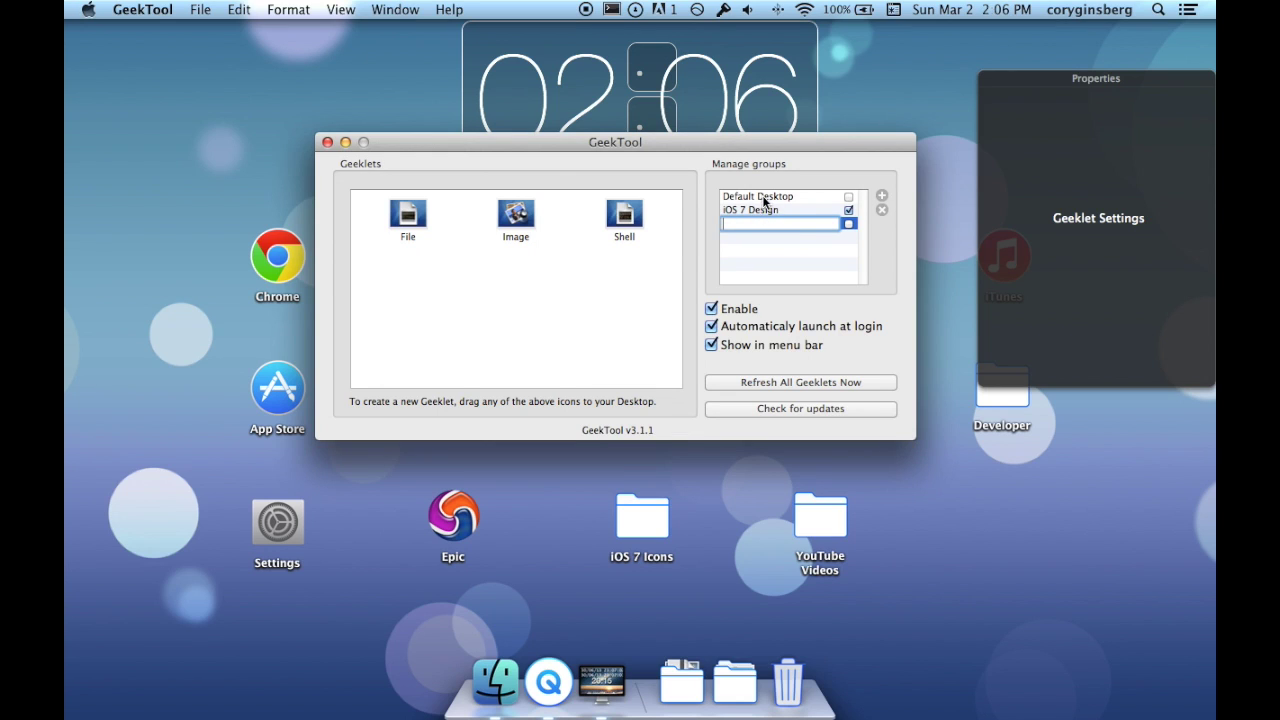
left_click(848, 210)
left_click_drag(803, 143, 805, 268)
left_click(848, 335)
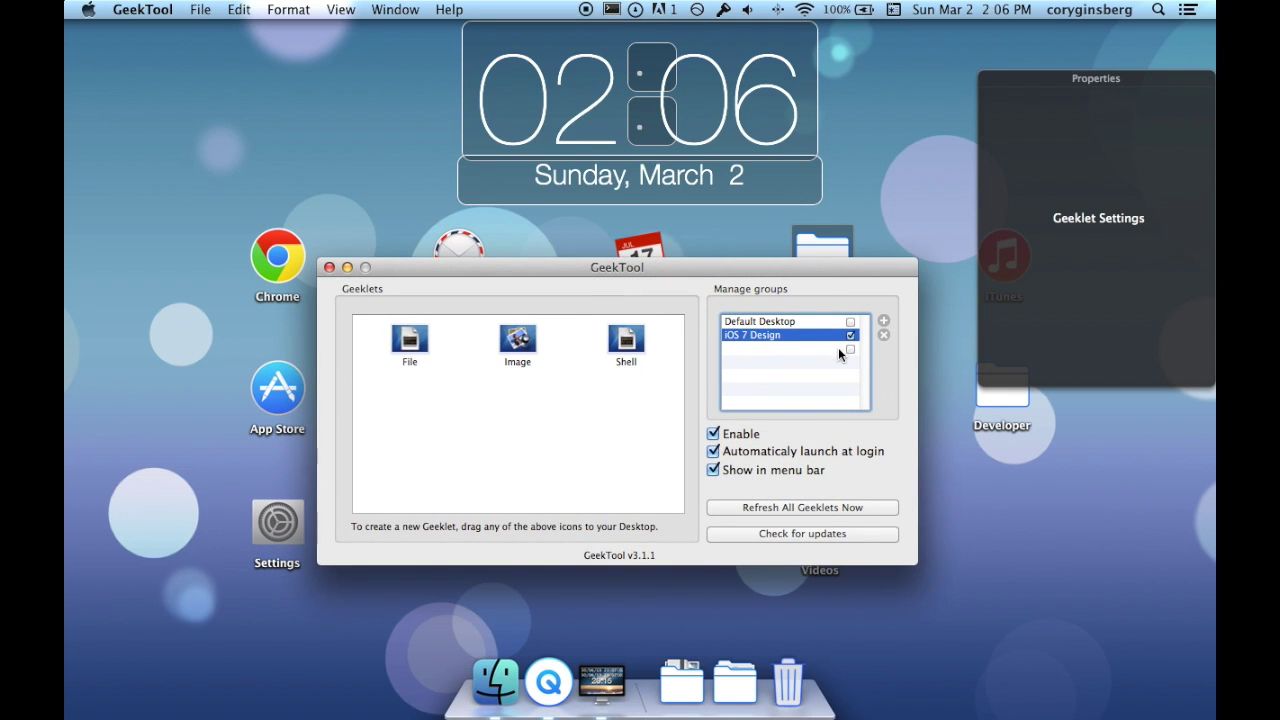
left_click(844, 347)
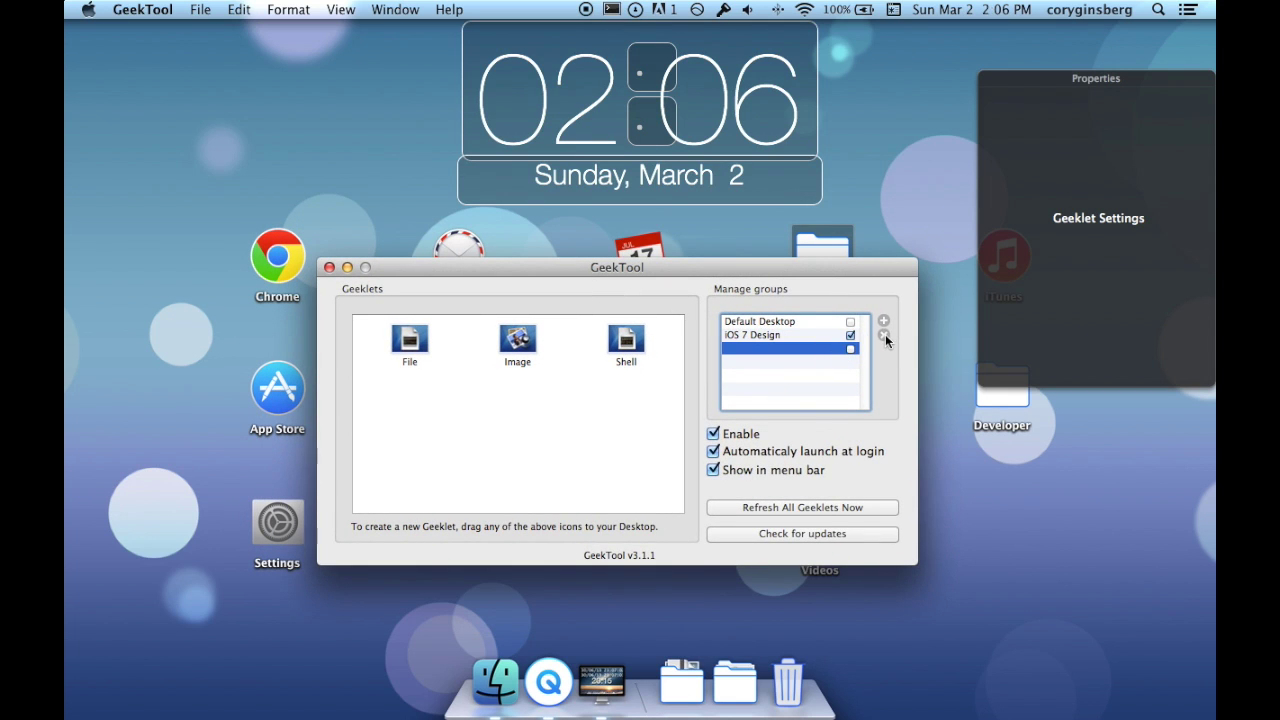
left_click(885, 335)
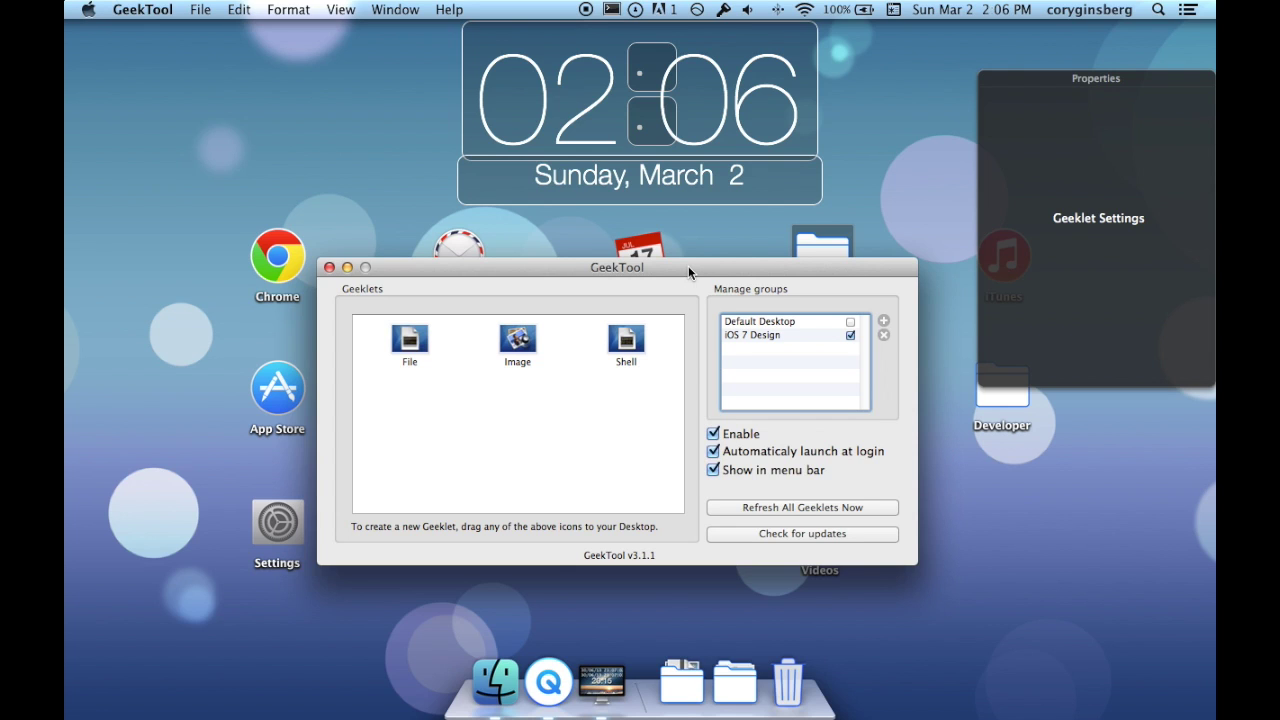
left_click(882, 130)
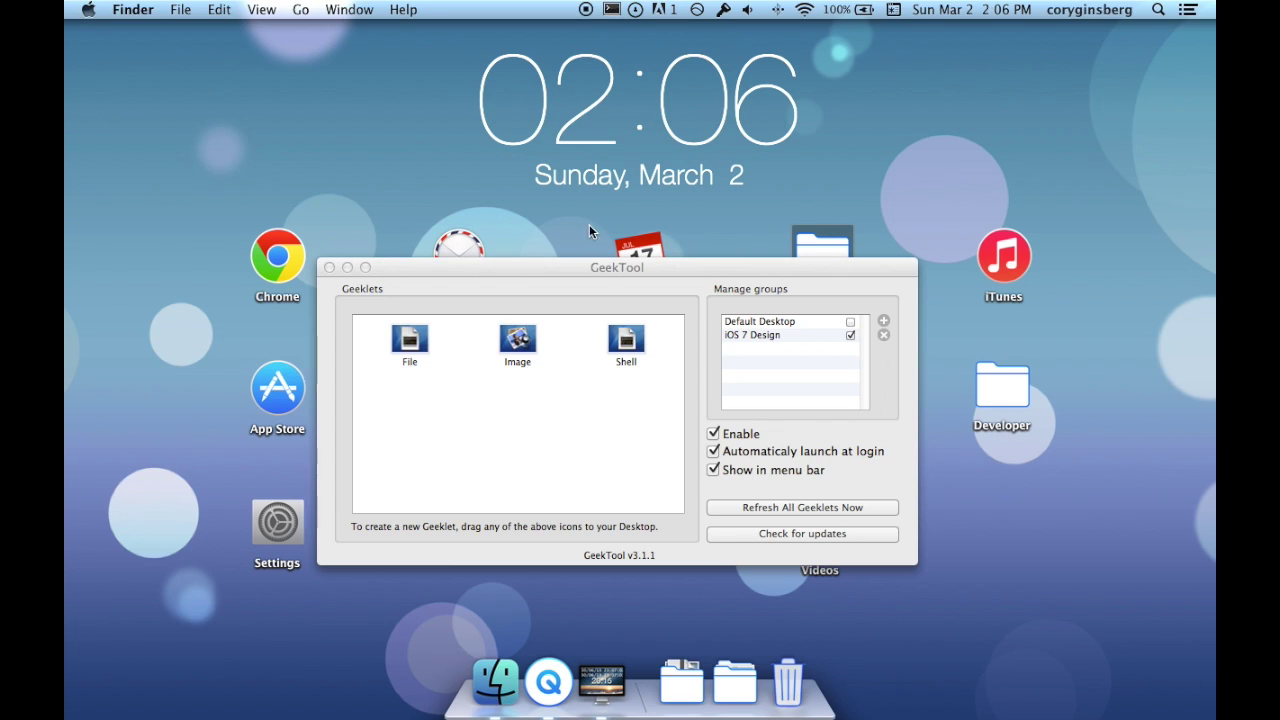
left_click(591, 267)
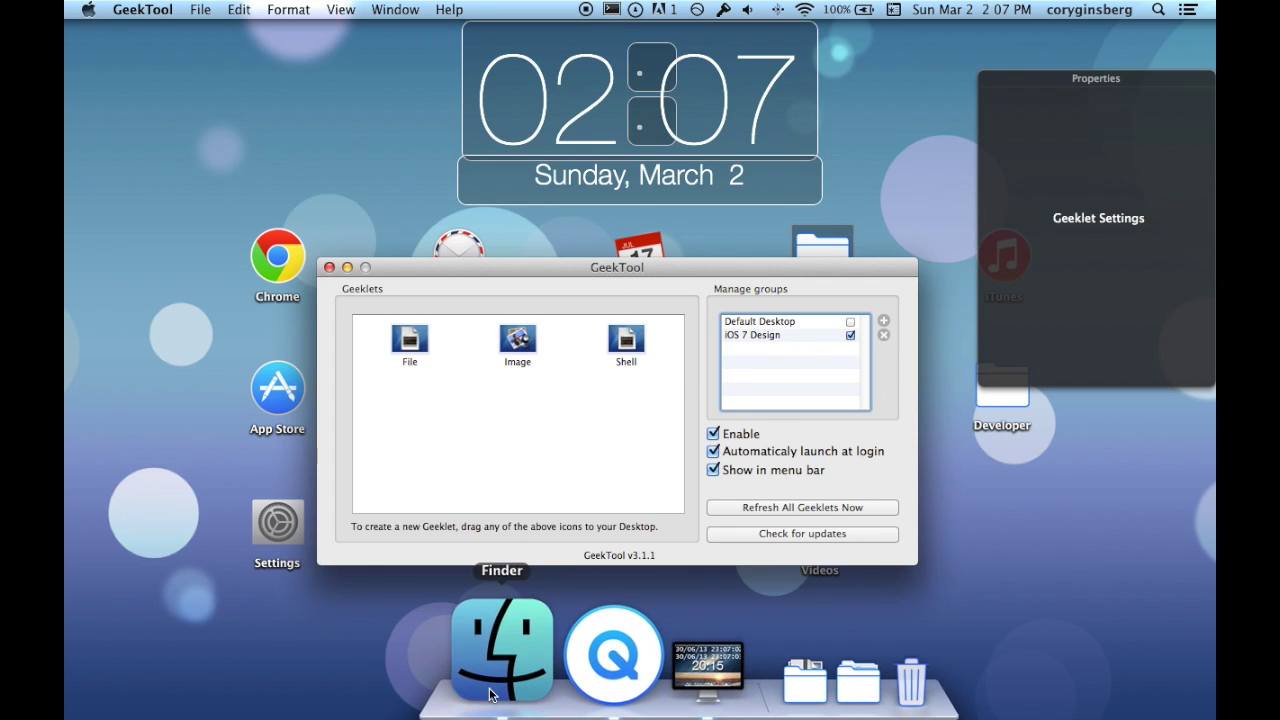
Extract iOS 7 Clock.zip from All My Files and keep only the extracted folder's window open, moved clear of the GeekTool window
left_click_drag(633, 267, 649, 246)
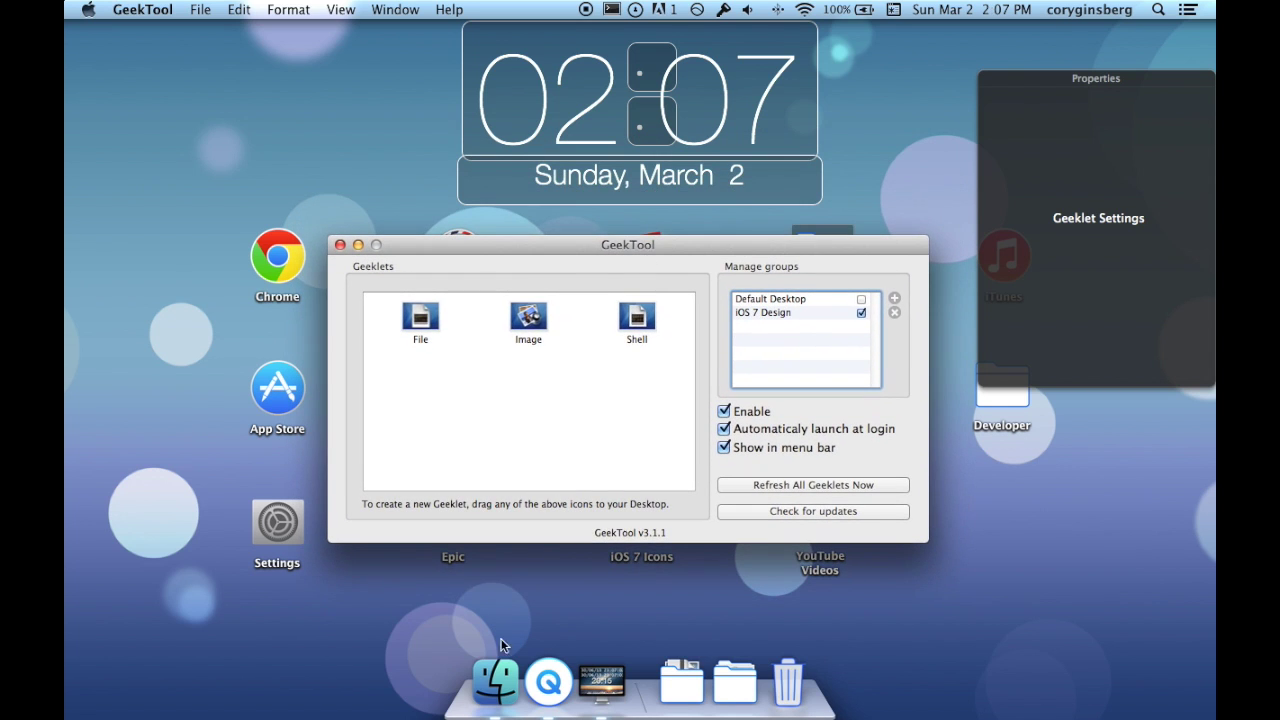
left_click(493, 680)
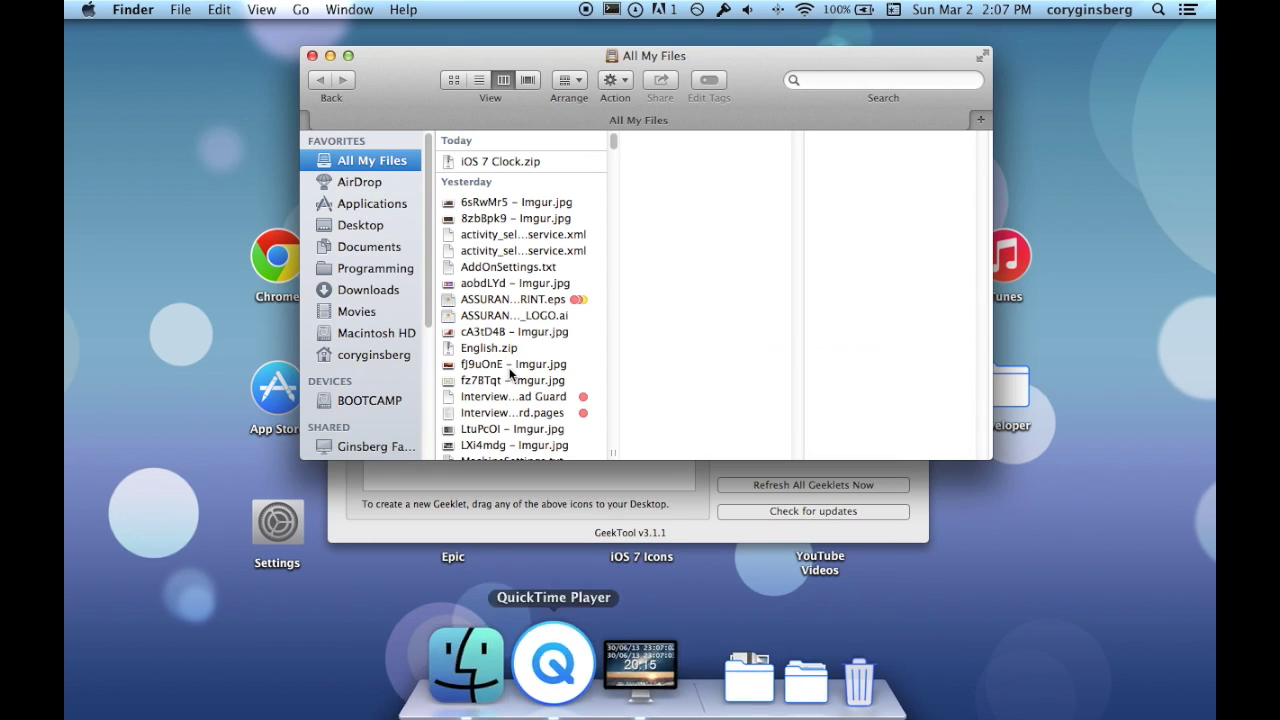
double_click(518, 162)
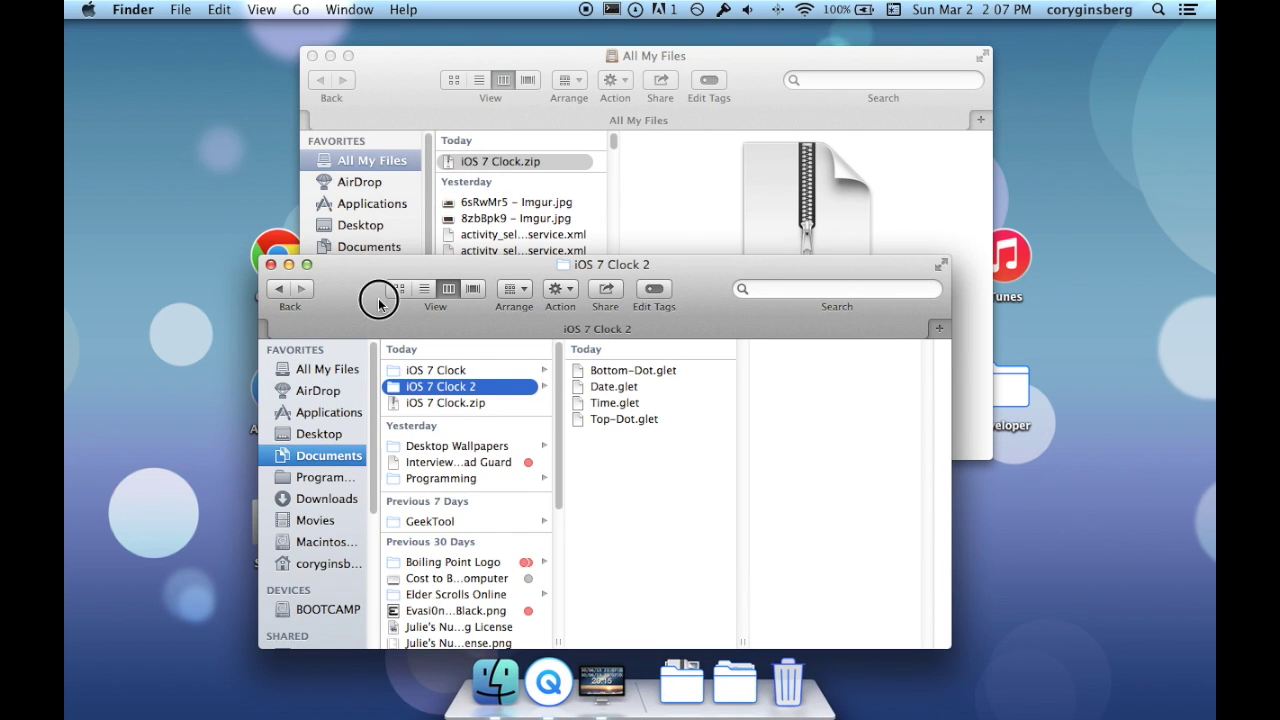
left_click_drag(368, 288, 431, 162)
left_click(313, 55)
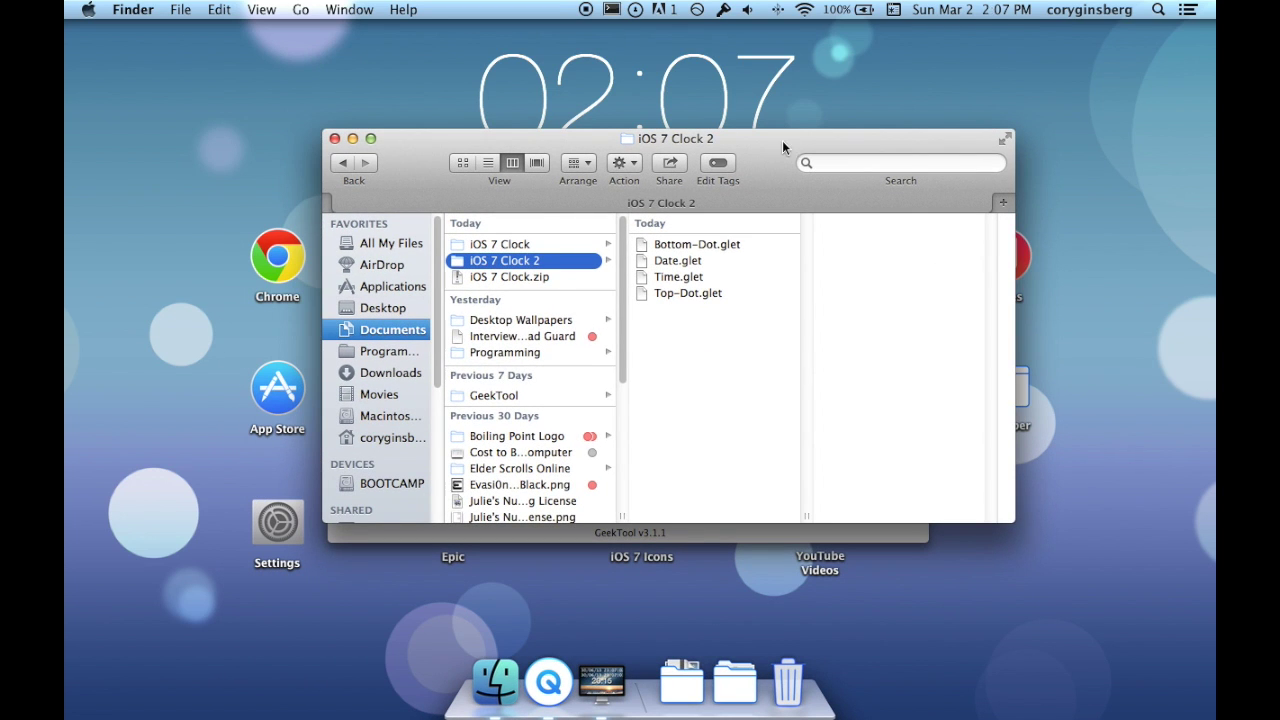
left_click_drag(782, 140, 766, 237)
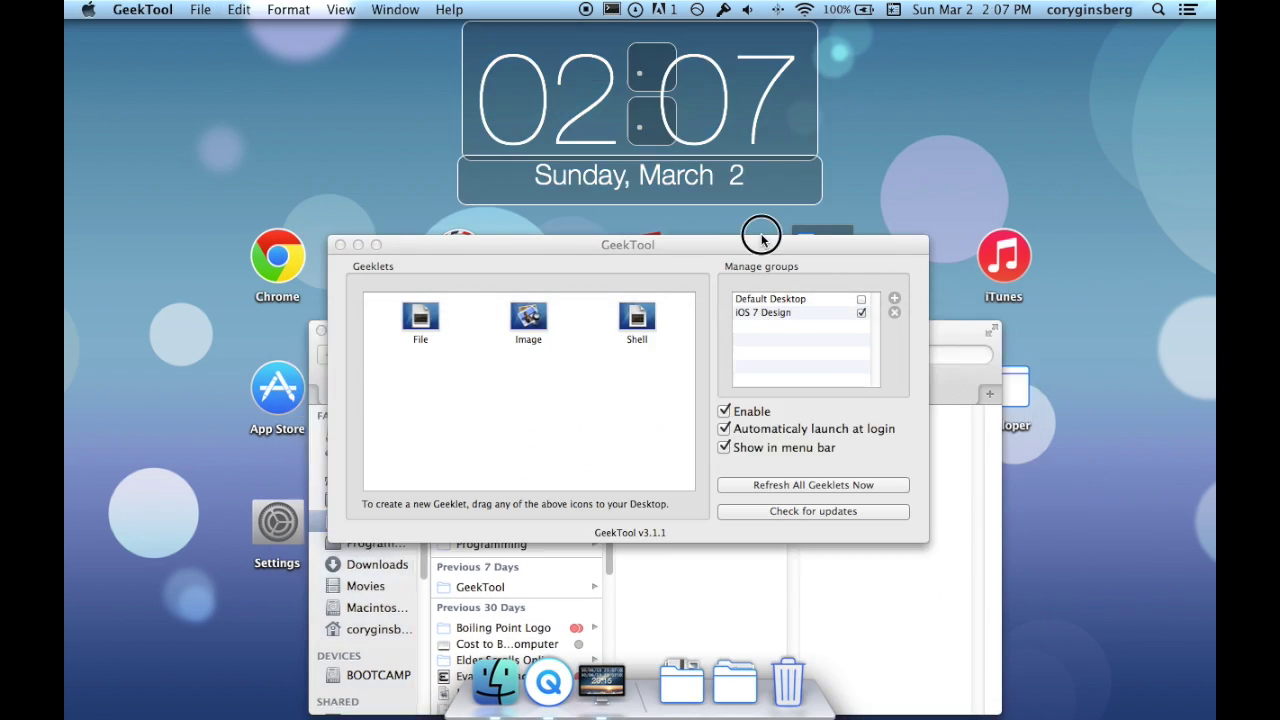
Delete the iOS 7 Design group in GeekTool and disable Default Group
left_click(861, 313)
left_click(894, 313)
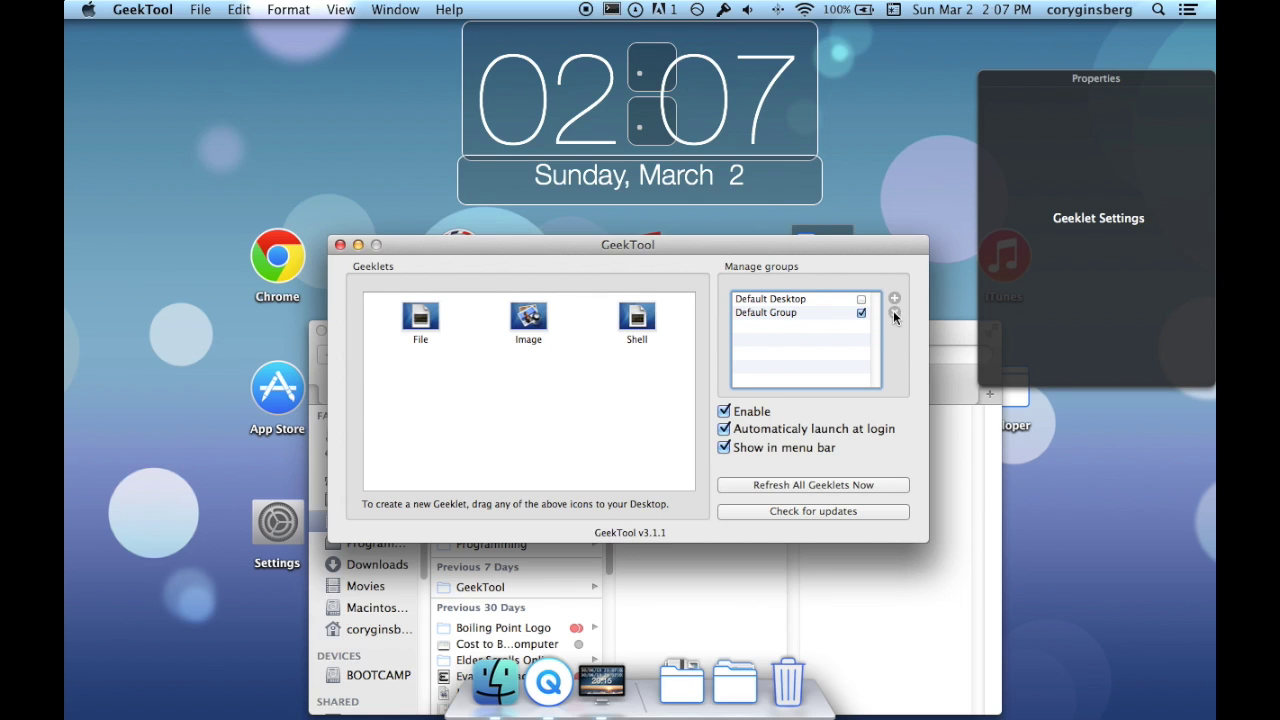
left_click(860, 313)
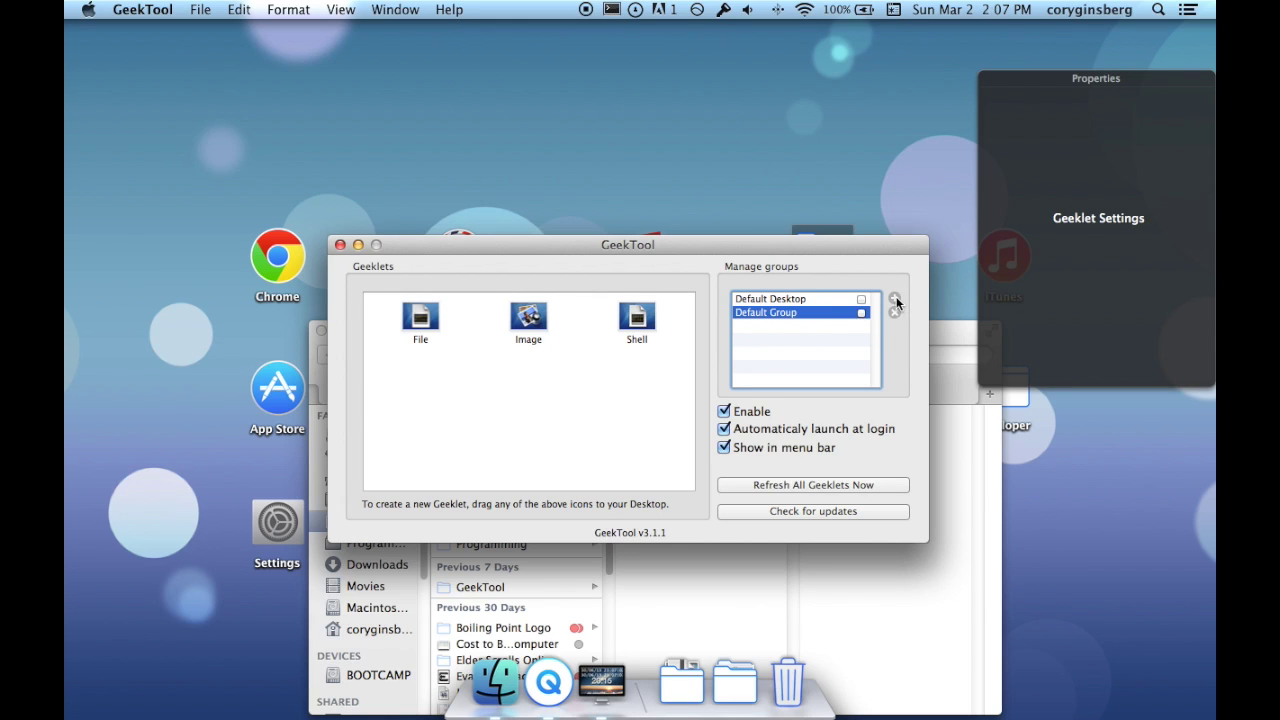
Add a new geeklet group named iOS 7 Clock and enable it
left_click(895, 299)
type("iOS ")
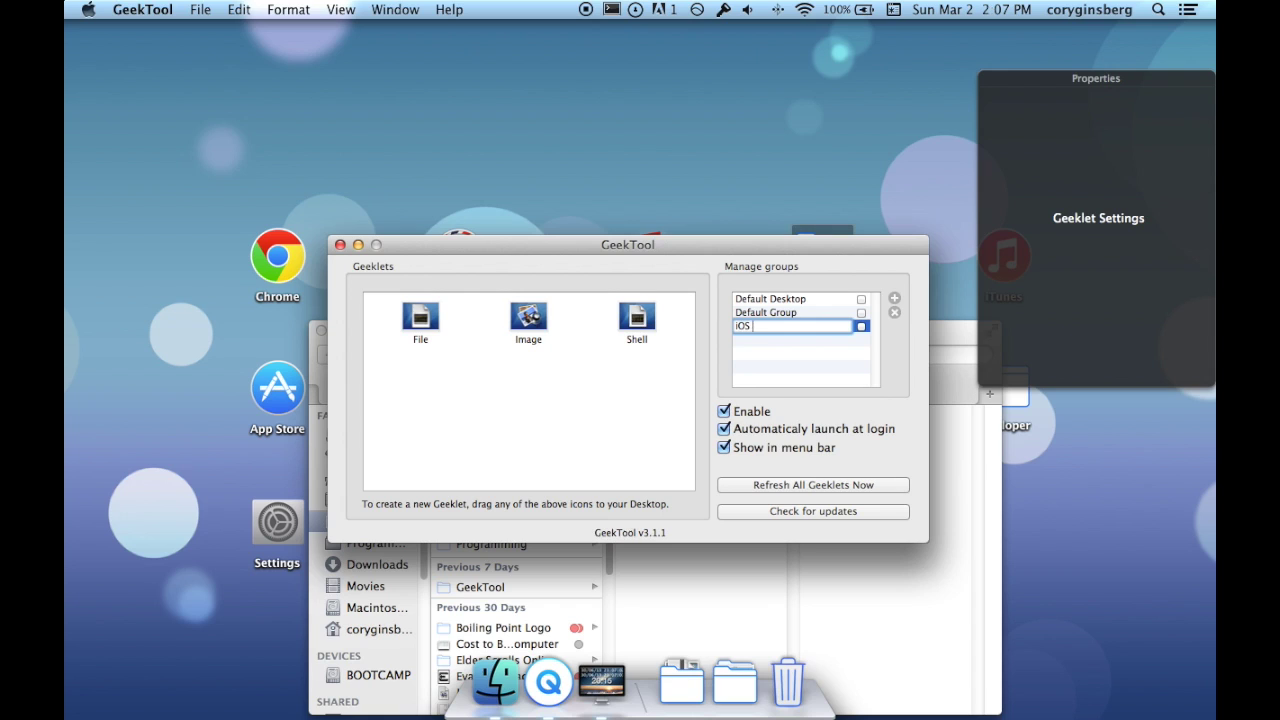
type("7 Clock")
key("Return")
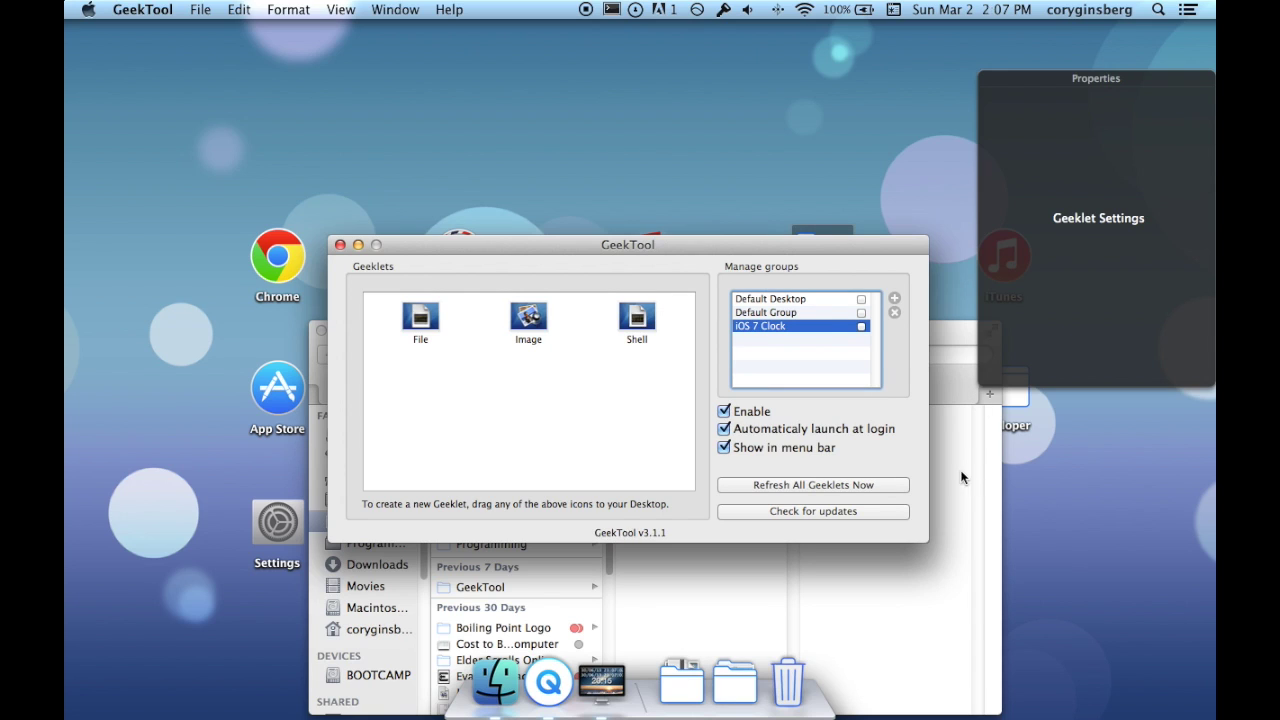
left_click(858, 327)
Load Bottom-Dot.glet and Top-Dot.glet from the iOS 7 Clock 2 folder into GeekTool, allowing their commands to run
left_click(934, 448)
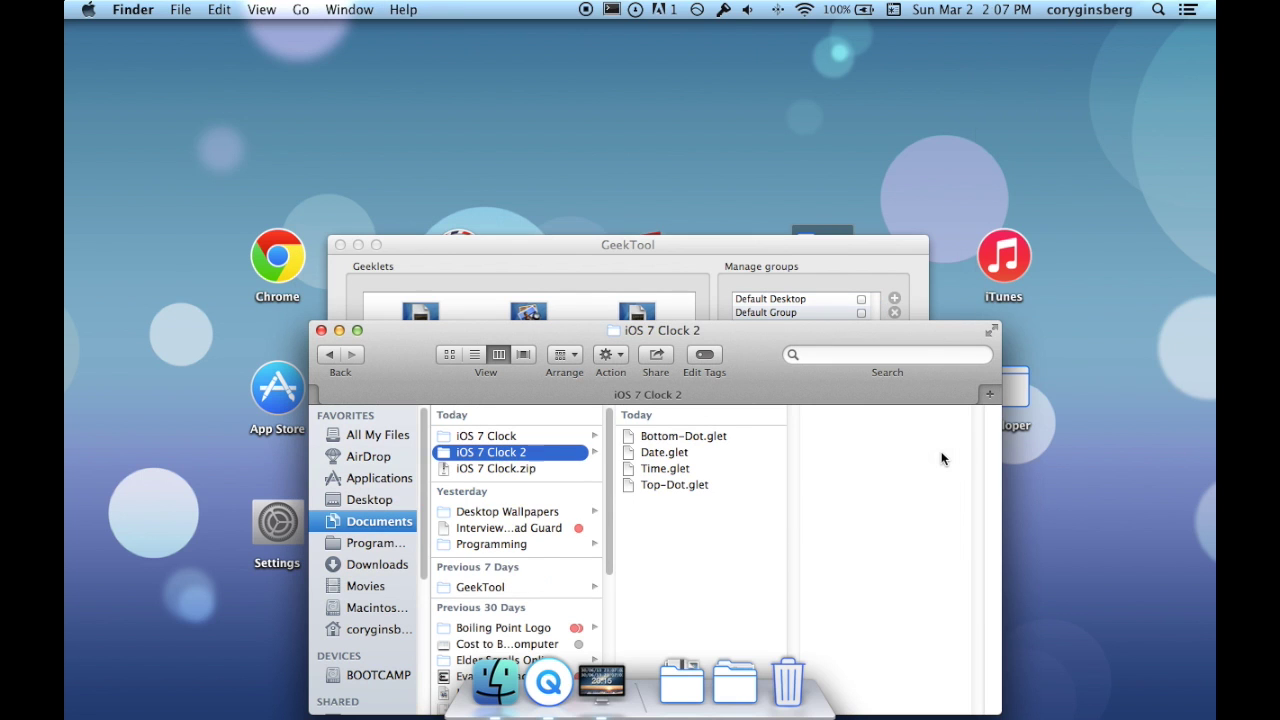
double_click(715, 438)
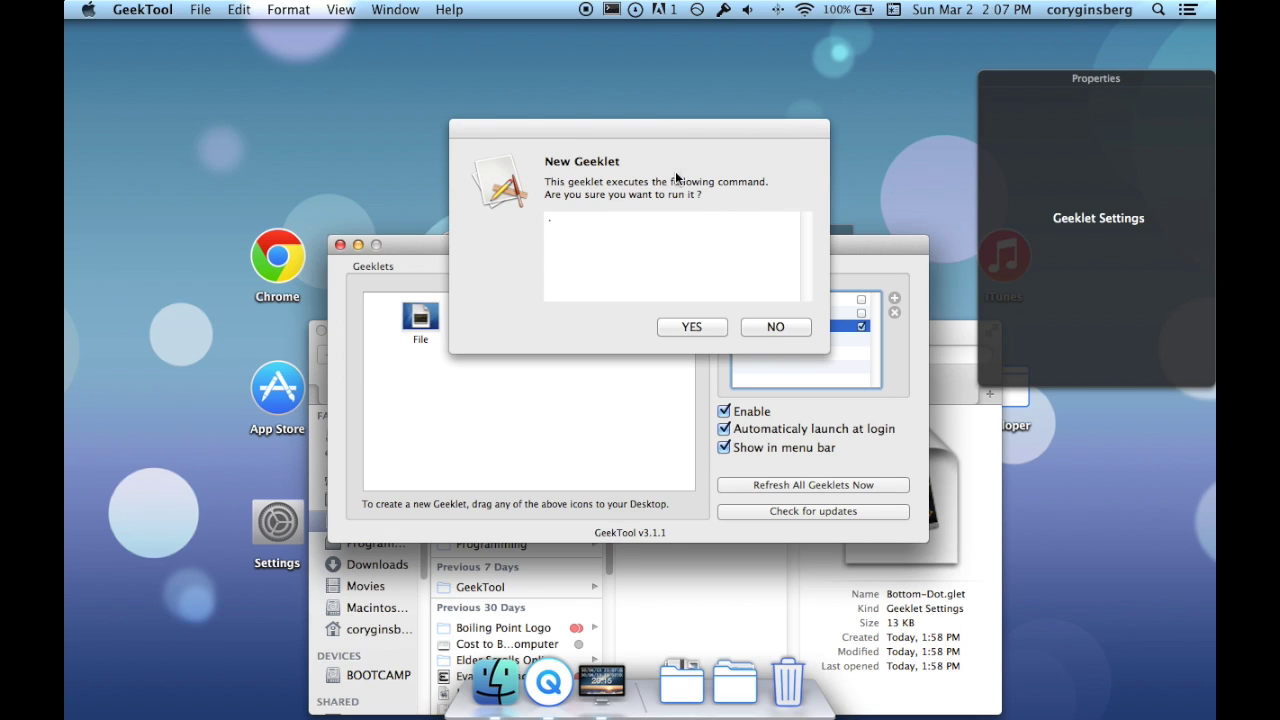
left_click(692, 325)
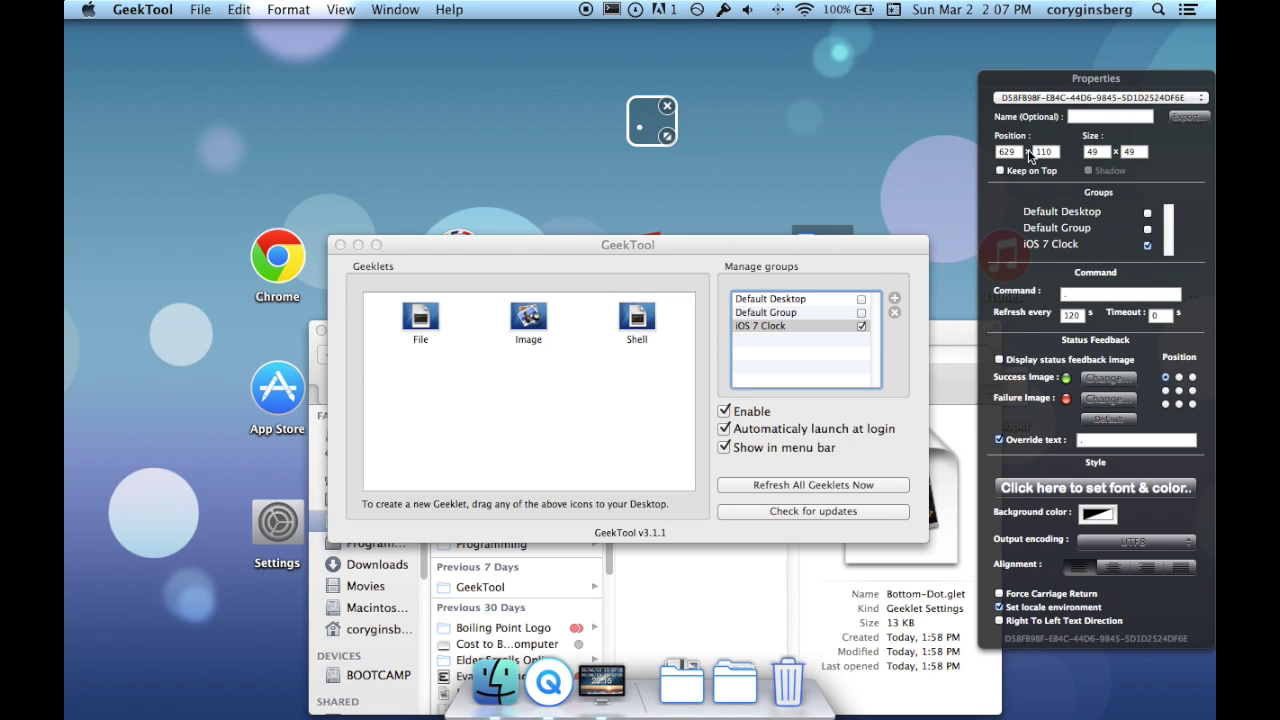
left_click(704, 586)
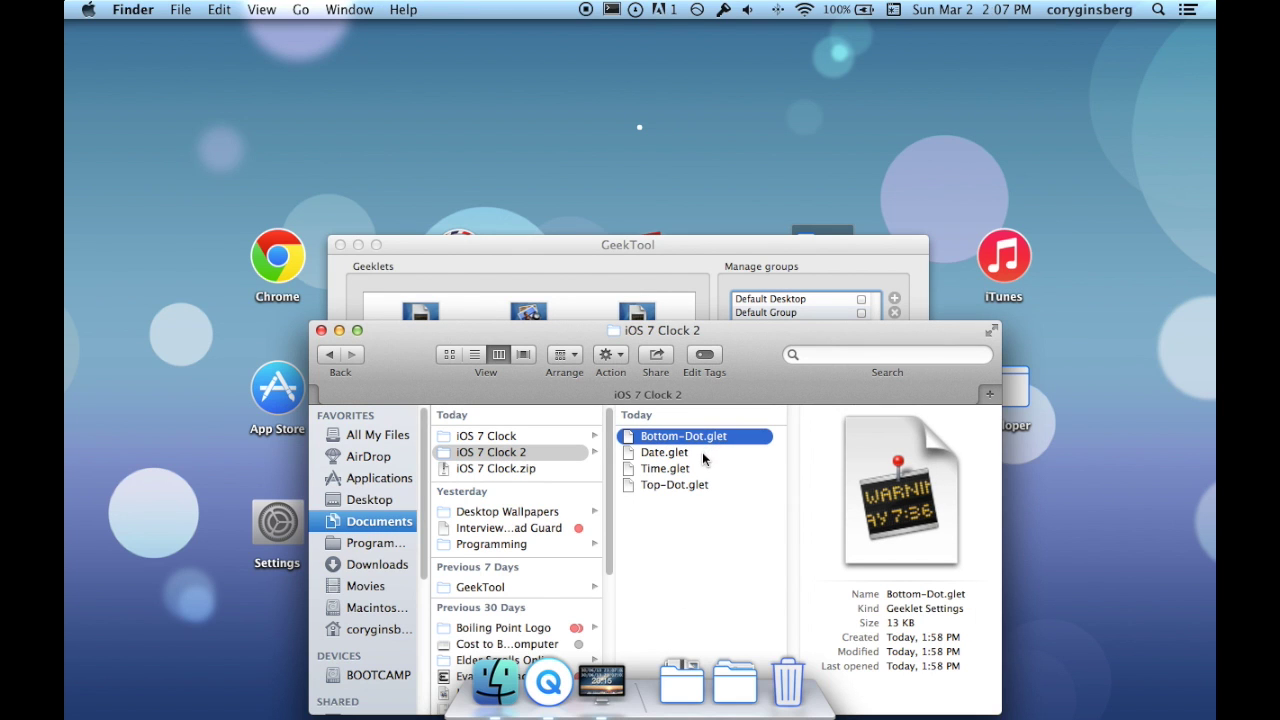
double_click(700, 484)
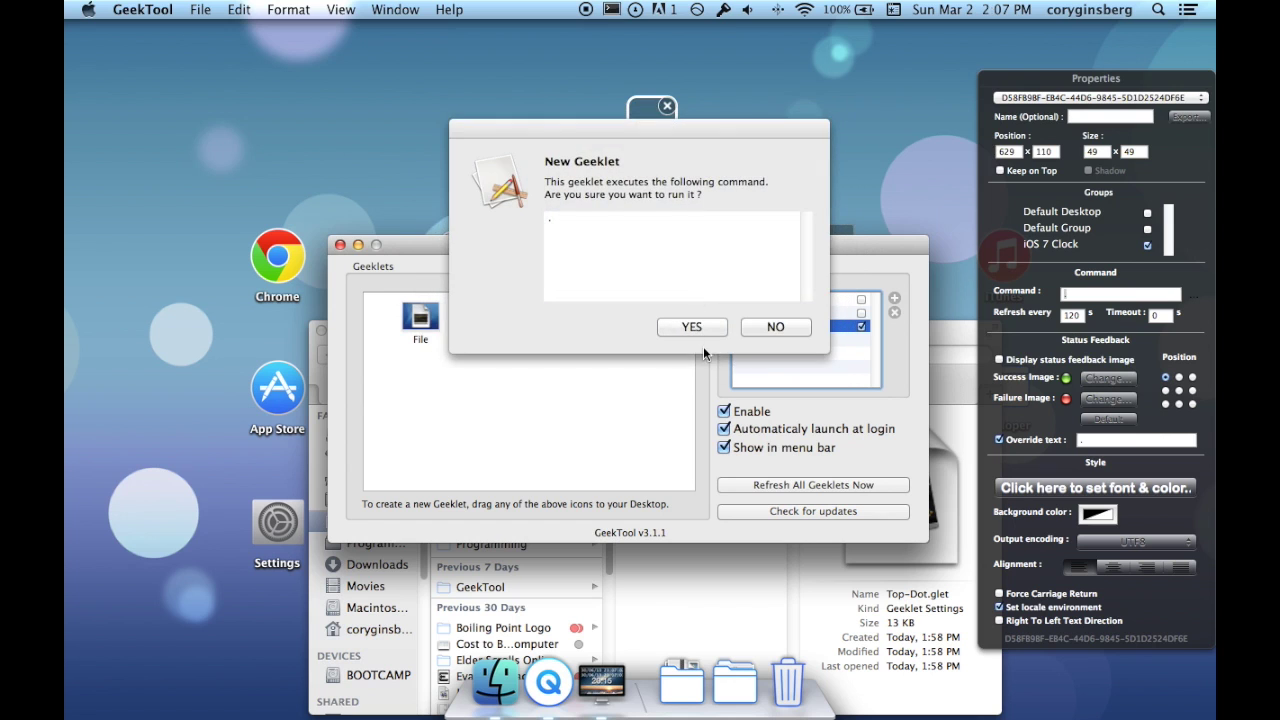
left_click(691, 326)
Load Time.glet and Date.glet from the iOS 7 Clock 2 folder into GeekTool, allowing their commands to run
left_click(740, 600)
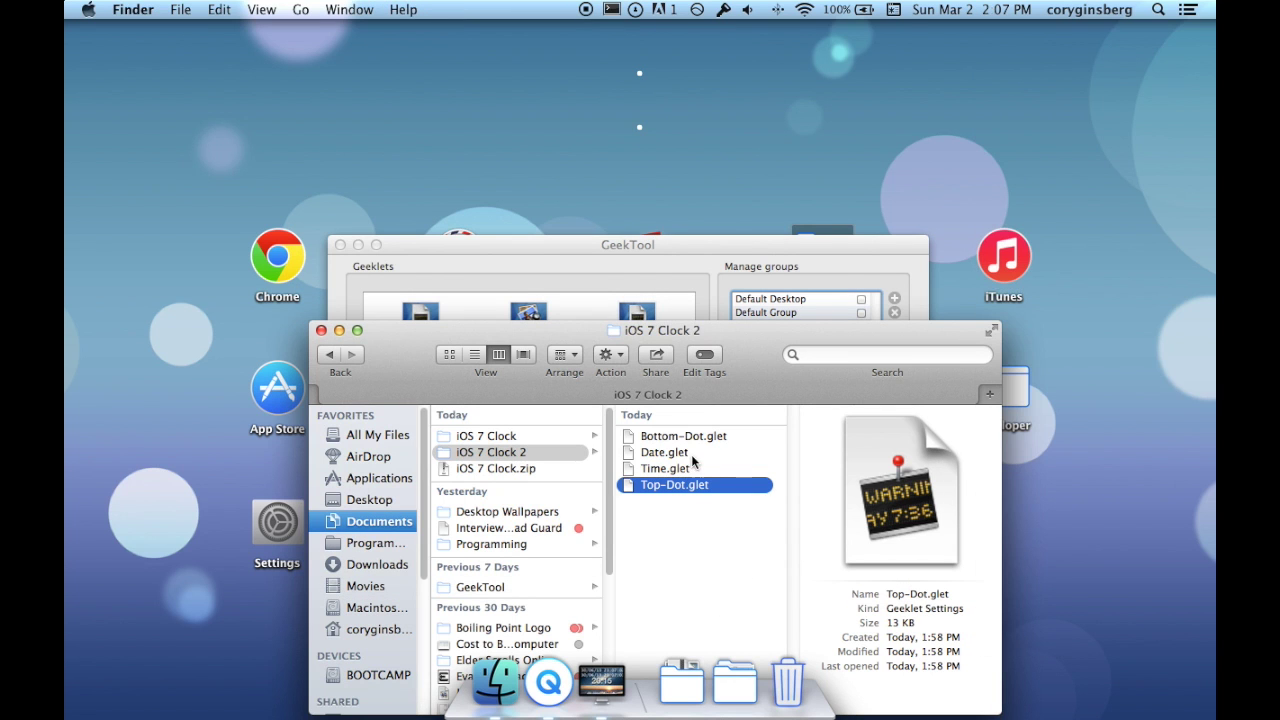
double_click(668, 470)
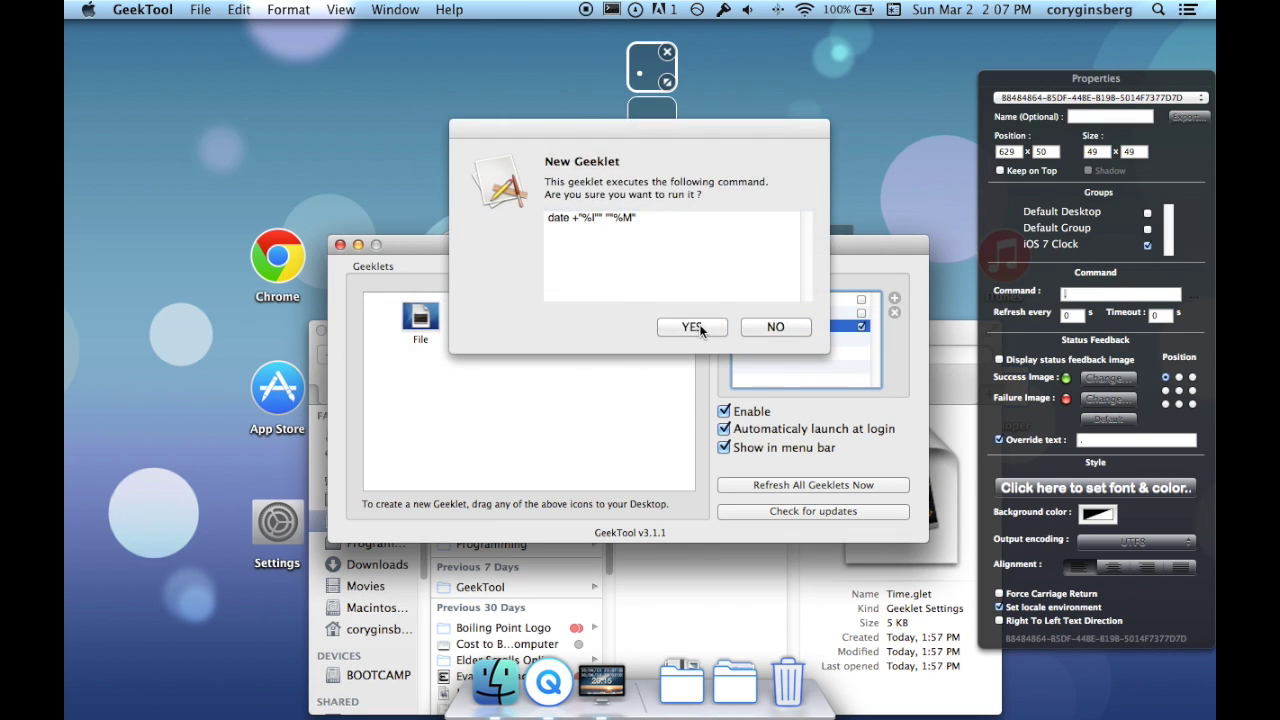
left_click(693, 327)
left_click(747, 620)
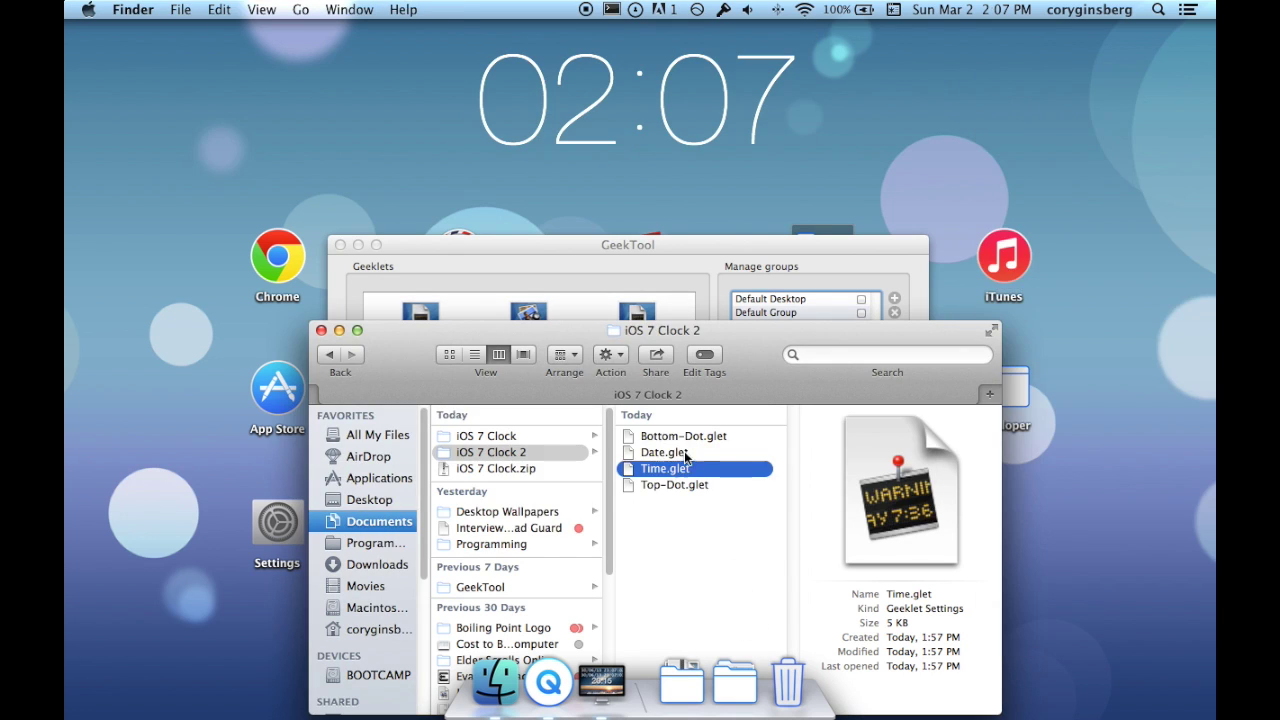
double_click(684, 451)
left_click(687, 328)
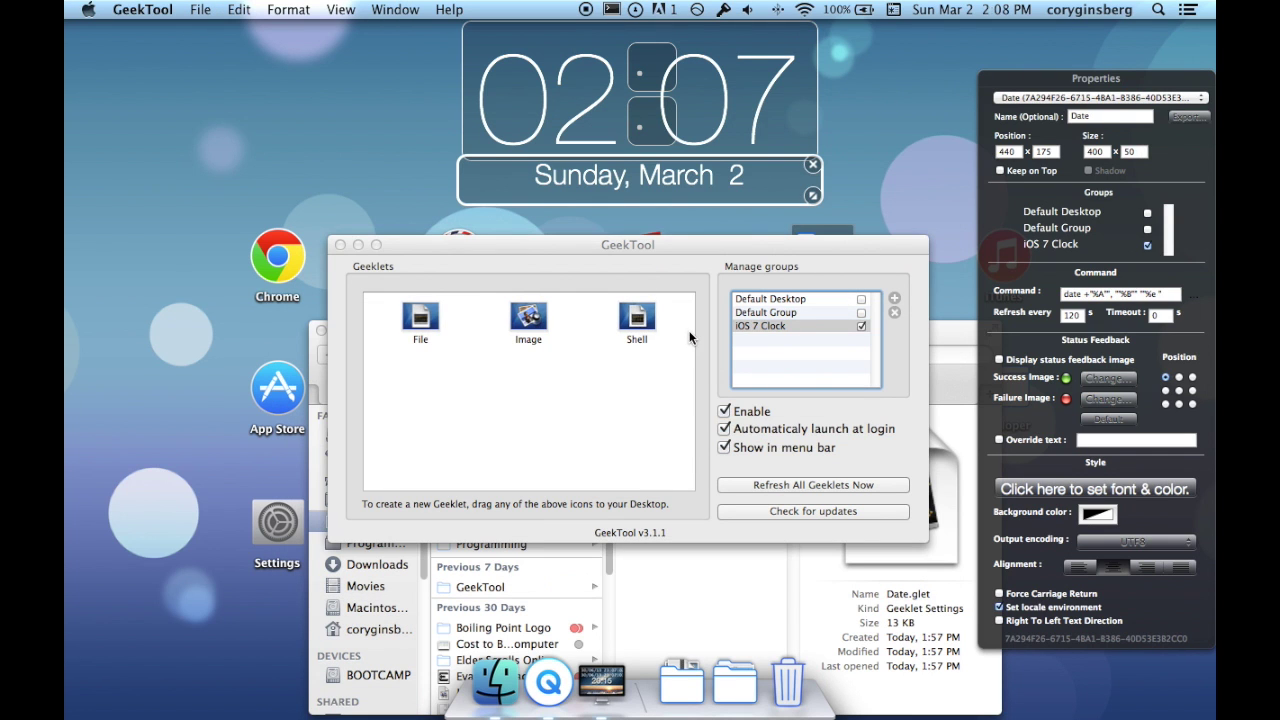
Disable the iOS 7 Clock group in GeekTool's group list and enable it again
left_click(852, 164)
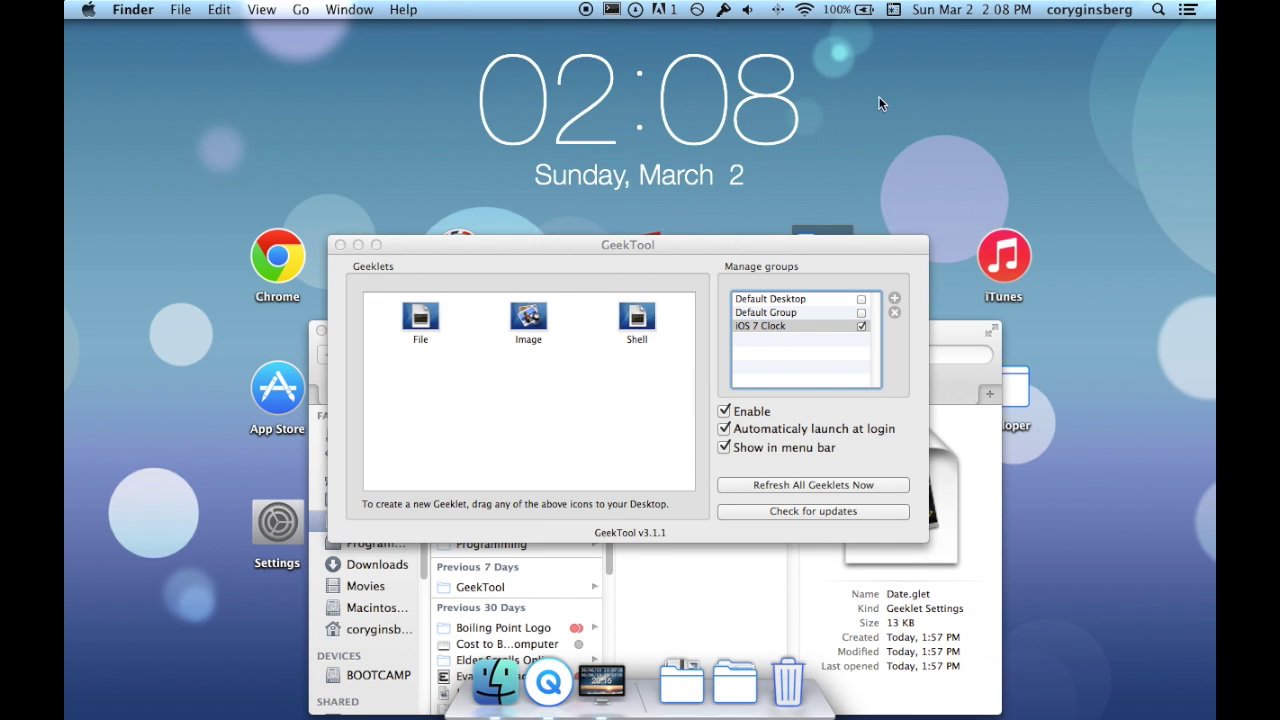
left_click(820, 243)
left_click(800, 325)
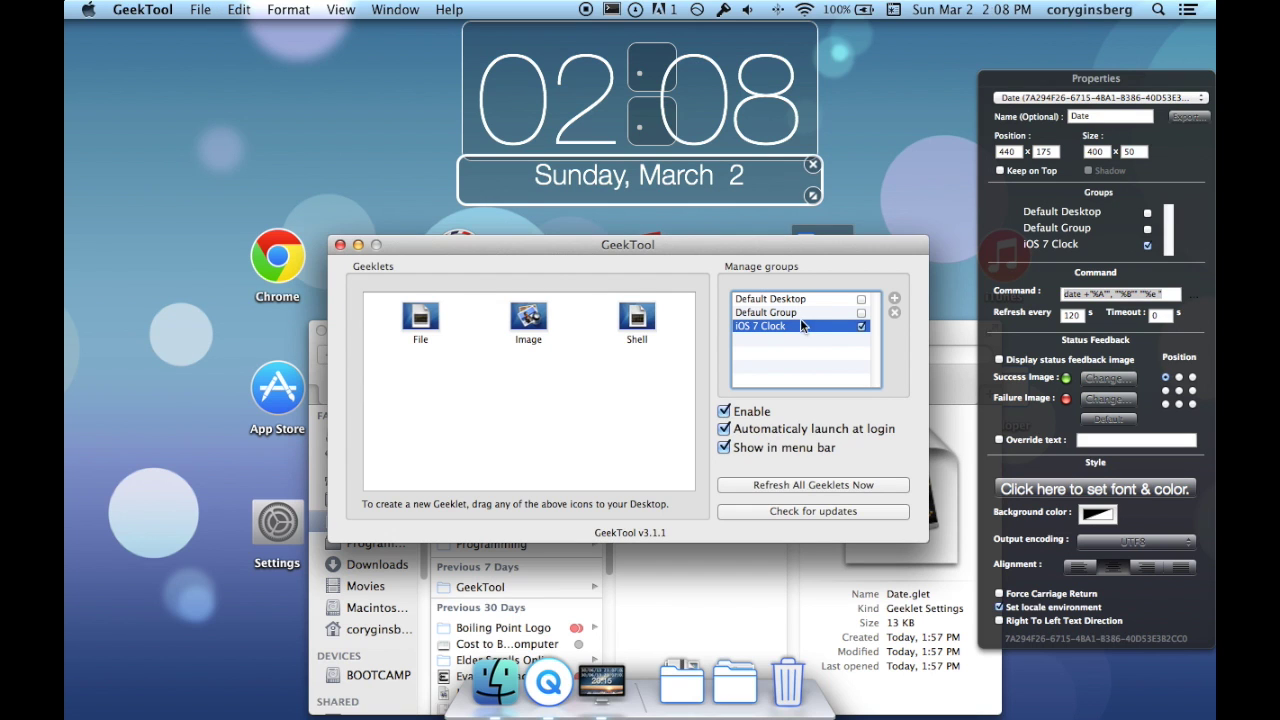
left_click(859, 327)
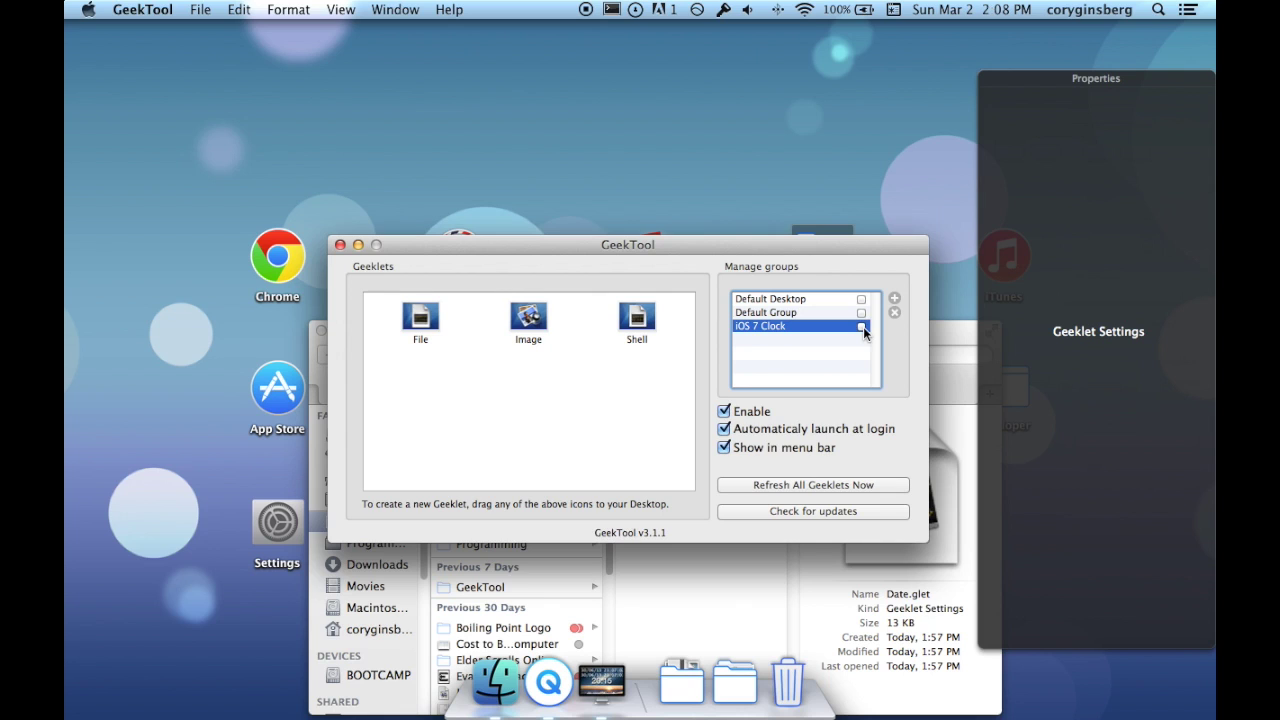
left_click(861, 327)
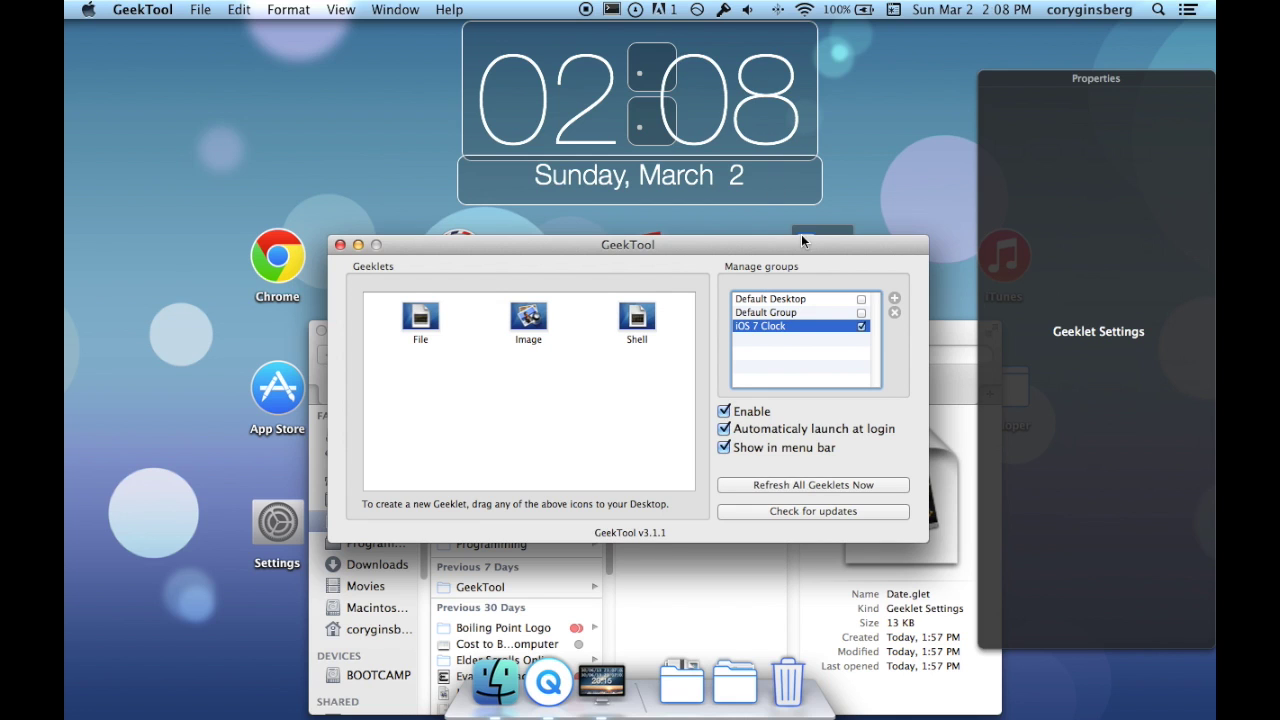
Close the iOS 7 Clock 2 folder window and the GeekTool window to return to the desktop
left_click(710, 594)
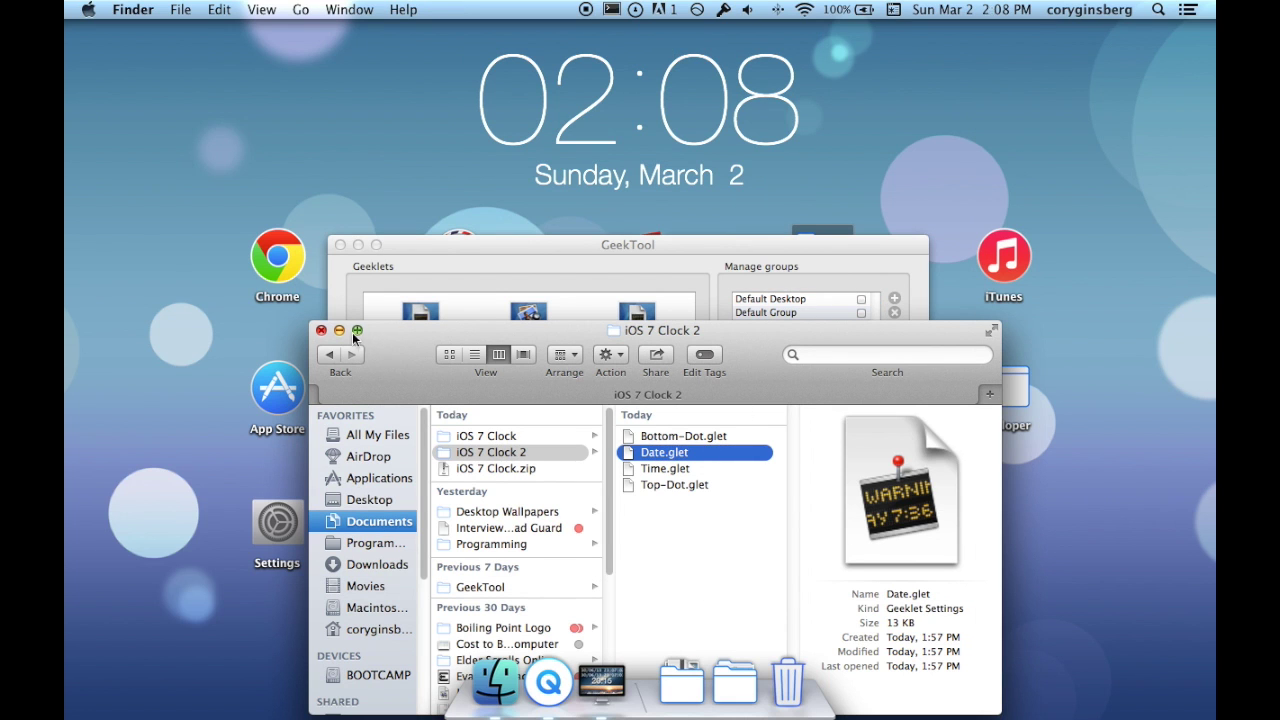
left_click(321, 330)
left_click(411, 246)
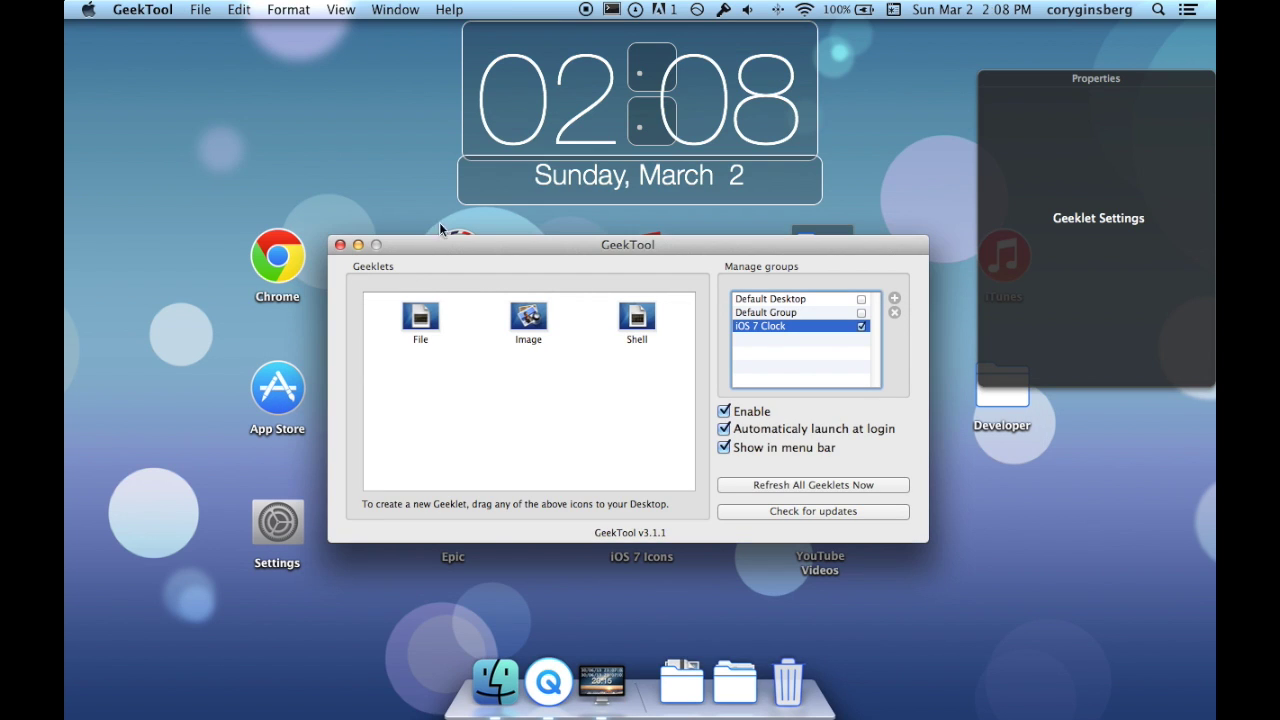
left_click(341, 246)
left_click(860, 150)
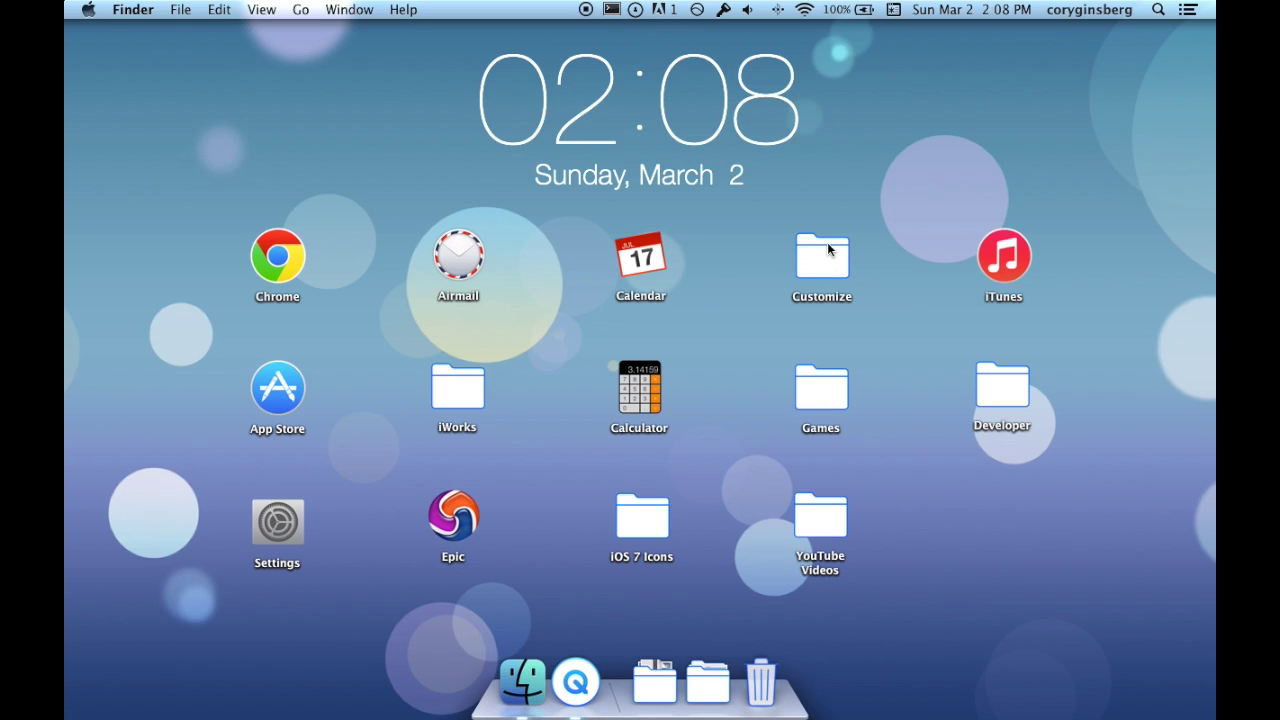
Switch the iOS 7 Clock group off and back on without opening GeekTool's preferences
left_click(612, 10)
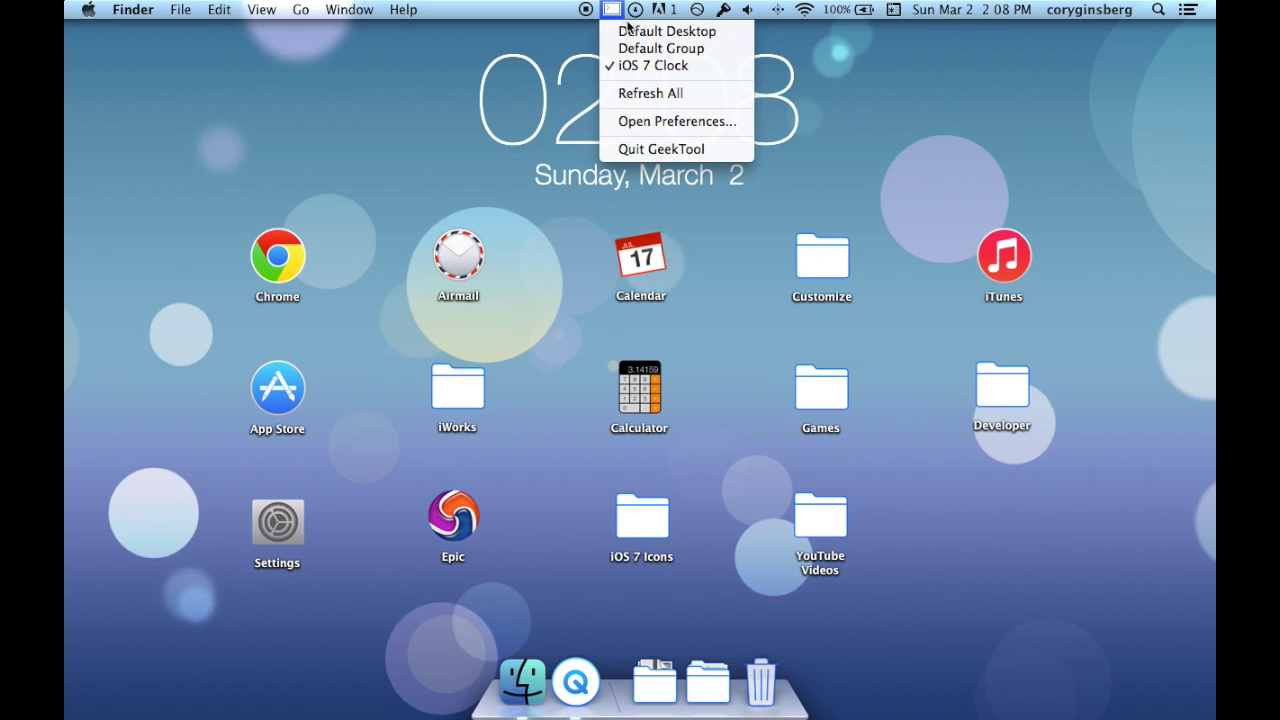
left_click(720, 64)
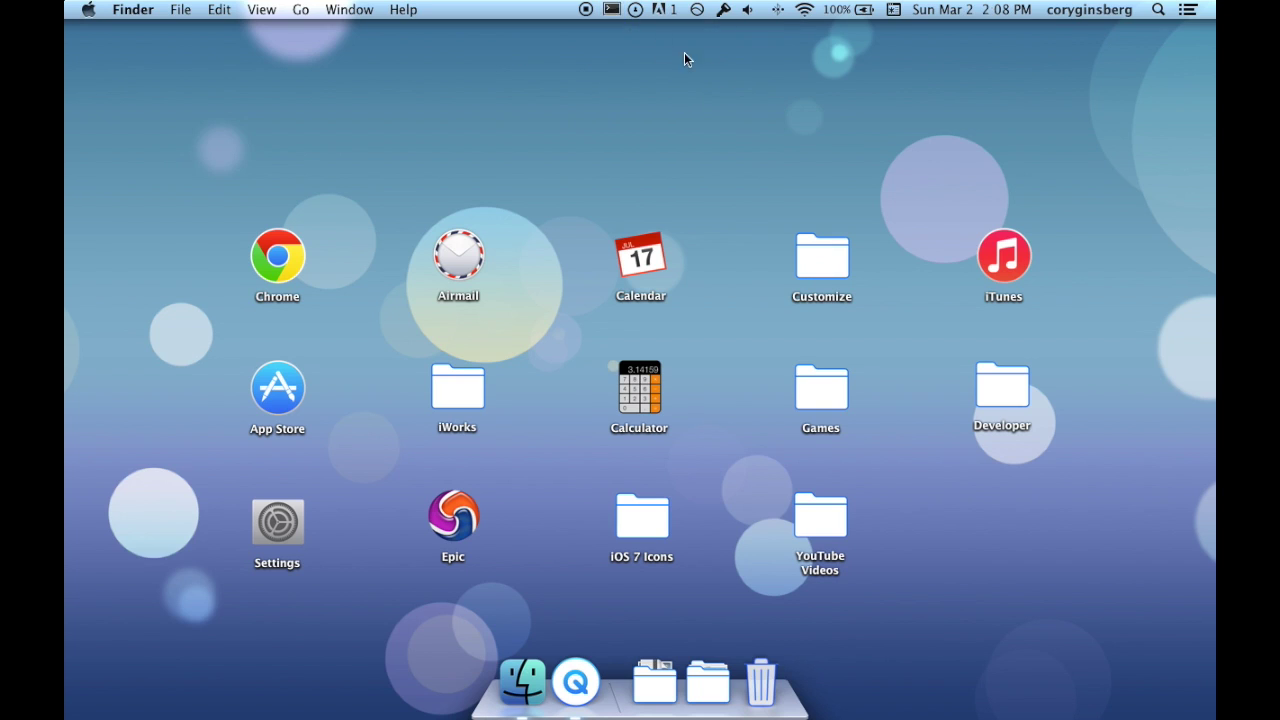
left_click(614, 12)
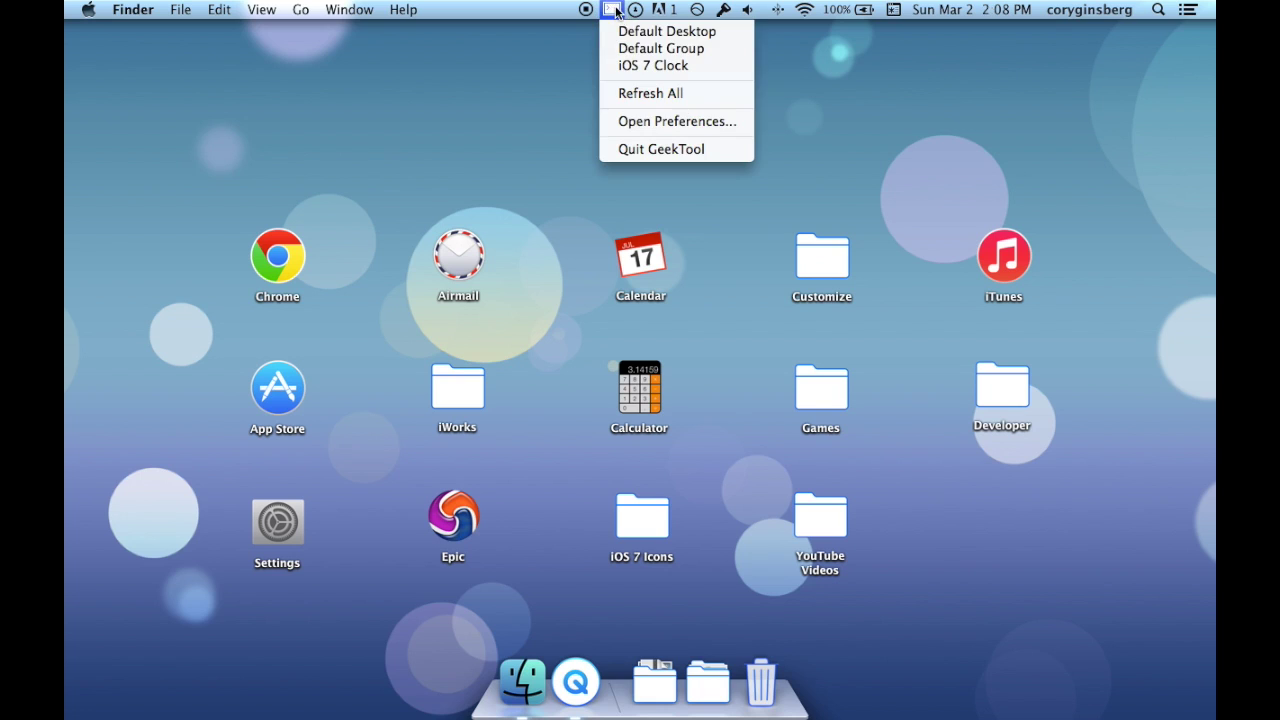
left_click(647, 65)
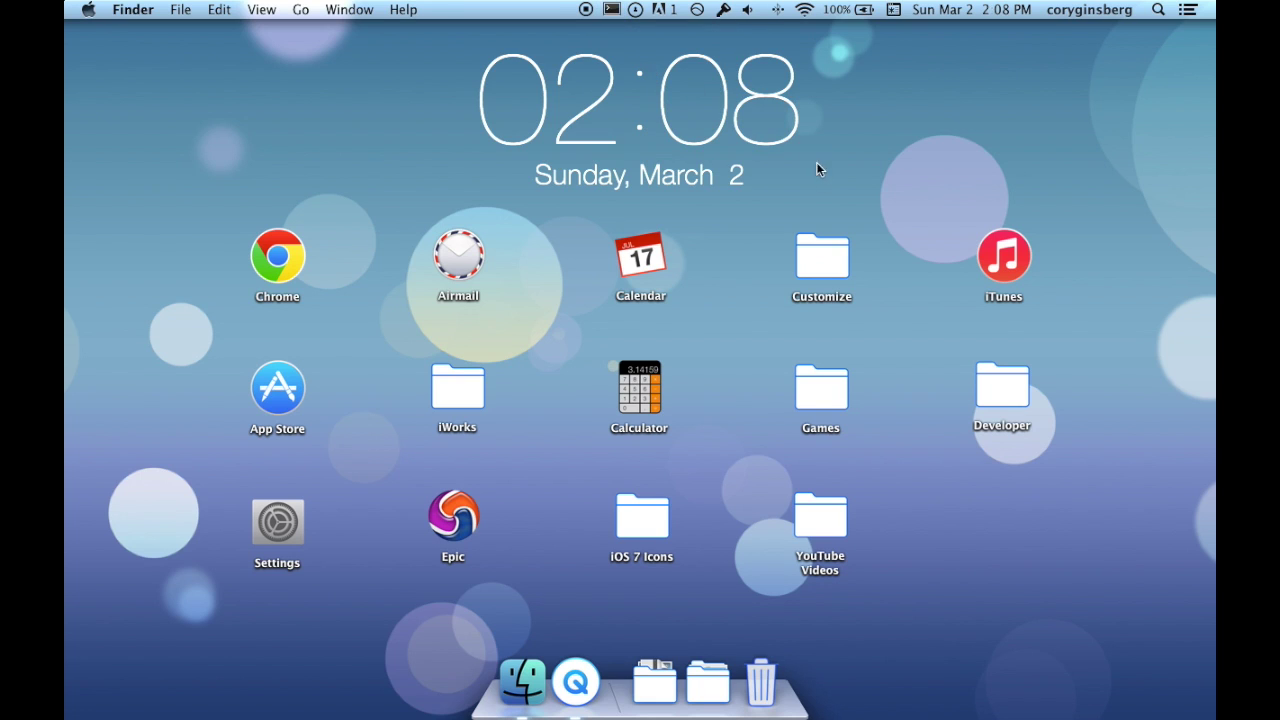